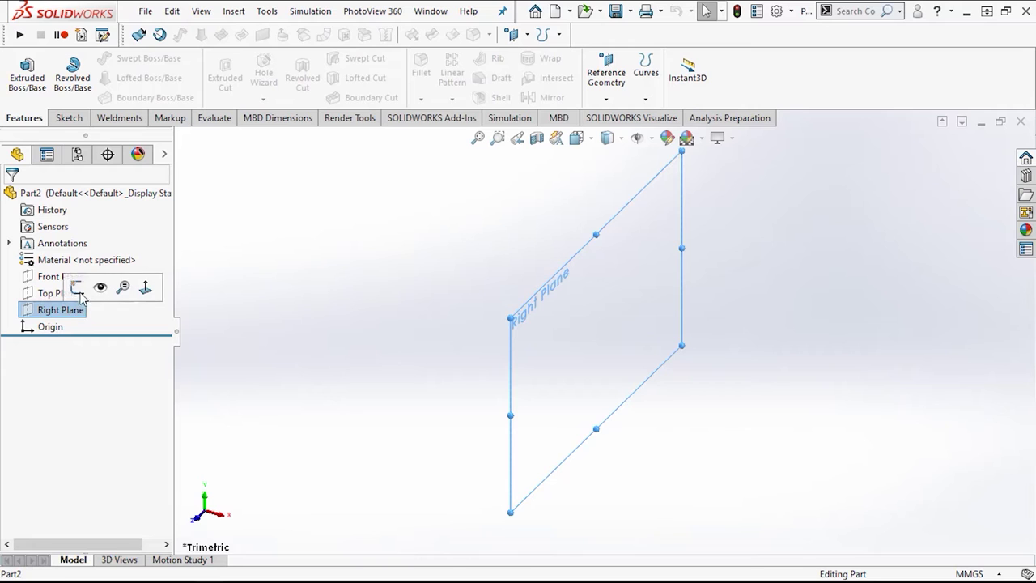
Step: Open a new sketch on the Right Plane of Part2
click(77, 288)
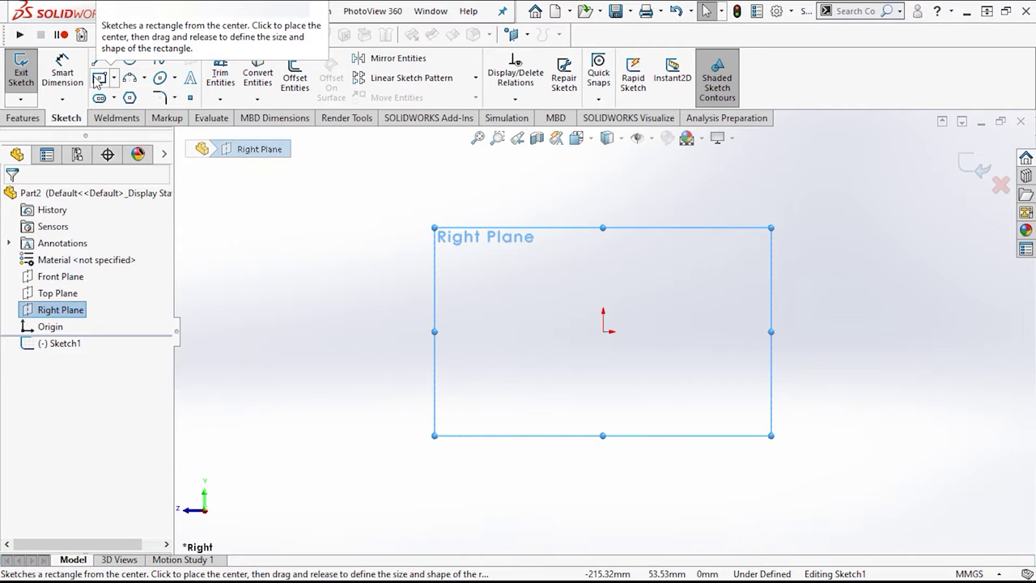
Step: Draw a closed five-line profile with flat bottom, vertical ends, short flat top and slanted edge
key(l)
click(490, 337)
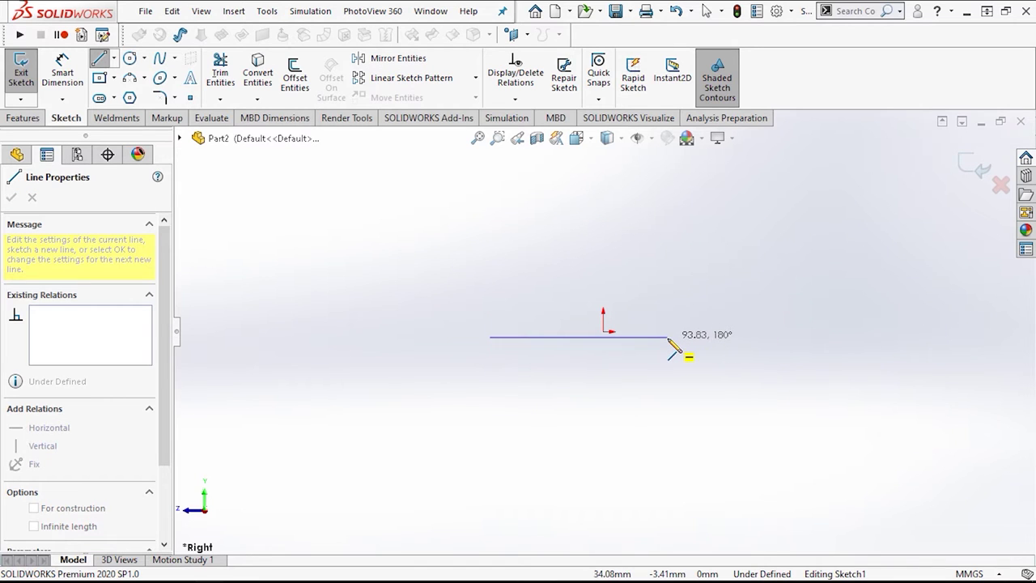
click(667, 337)
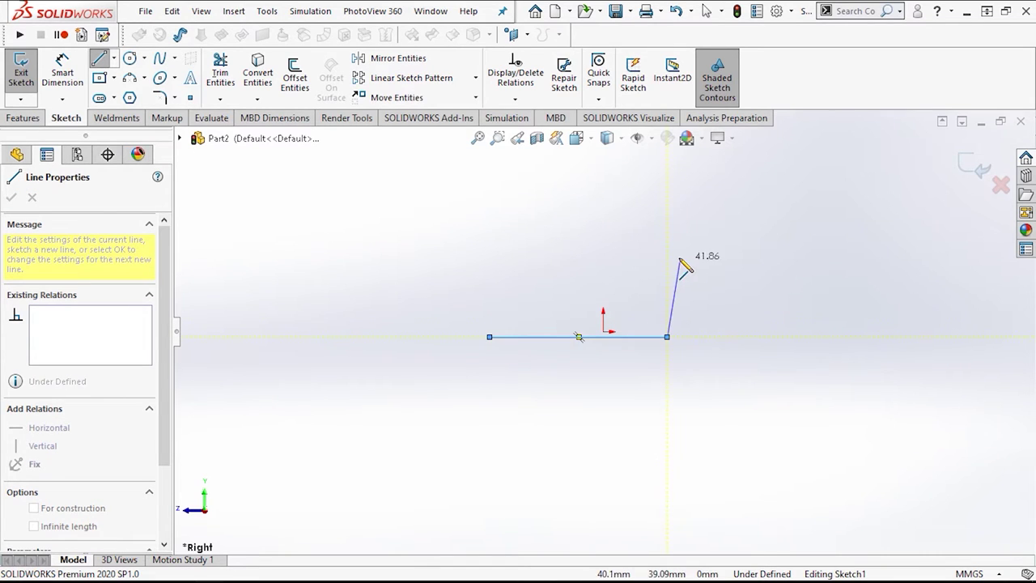
click(668, 270)
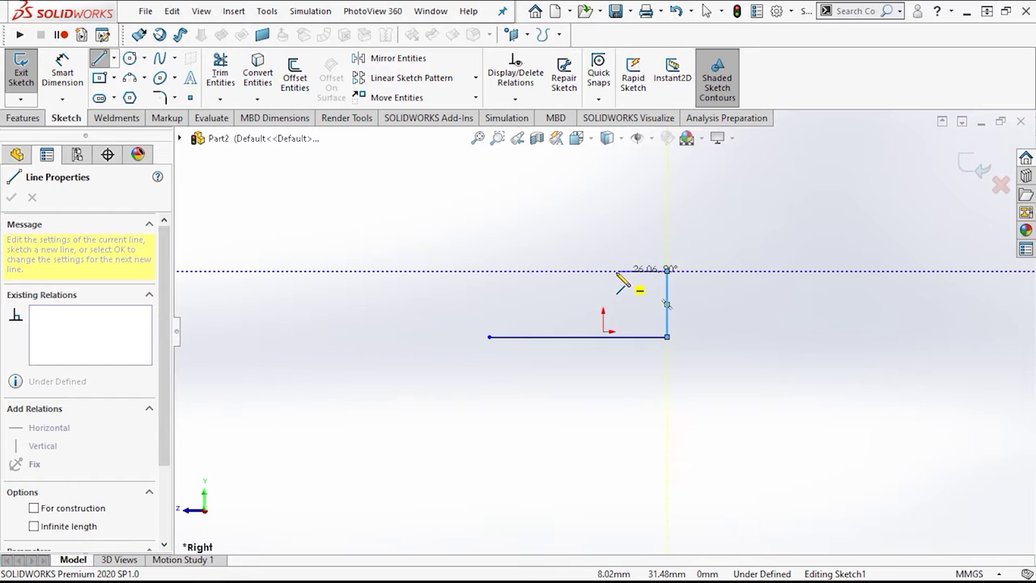
click(609, 271)
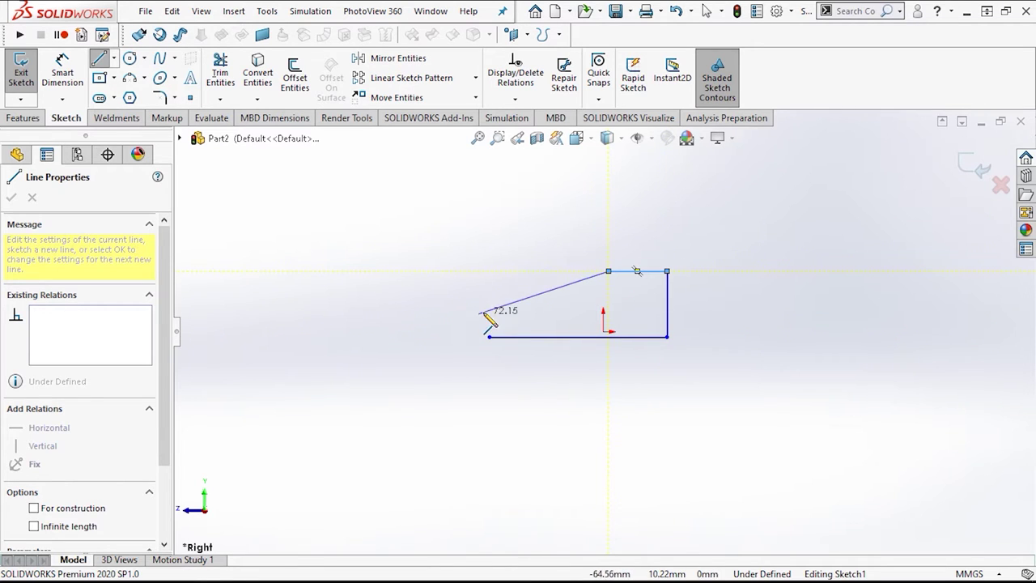
click(489, 313)
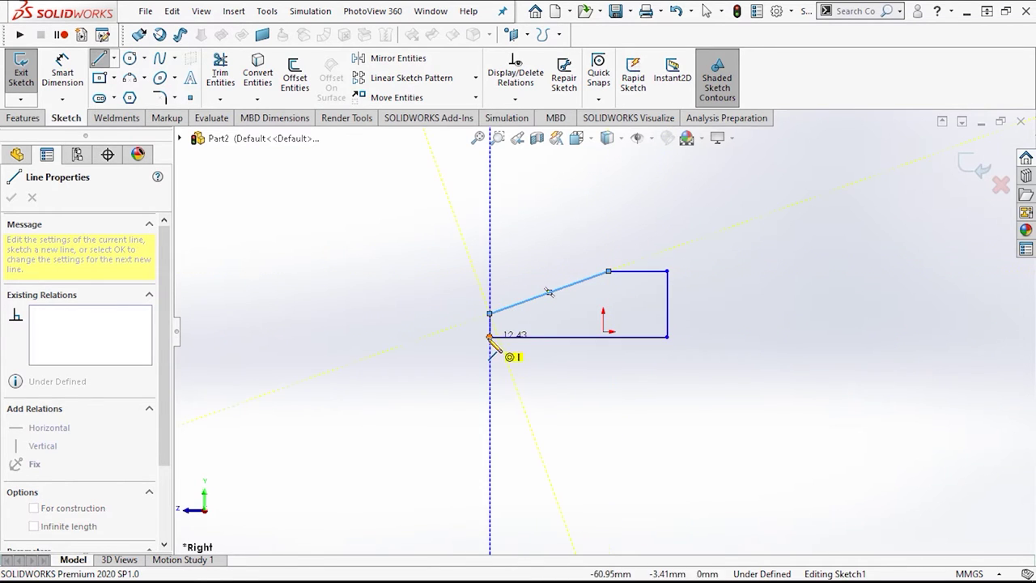
click(489, 337)
click(62, 72)
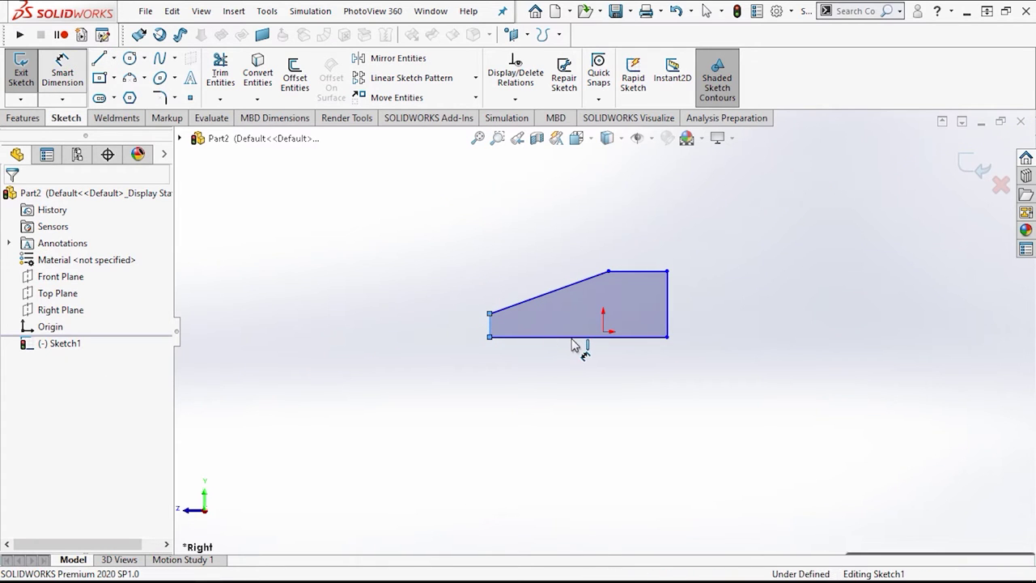
click(597, 337)
Step: Dimension the bottom edge to 36 mm and the right vertical edge to 15 mm
click(576, 407)
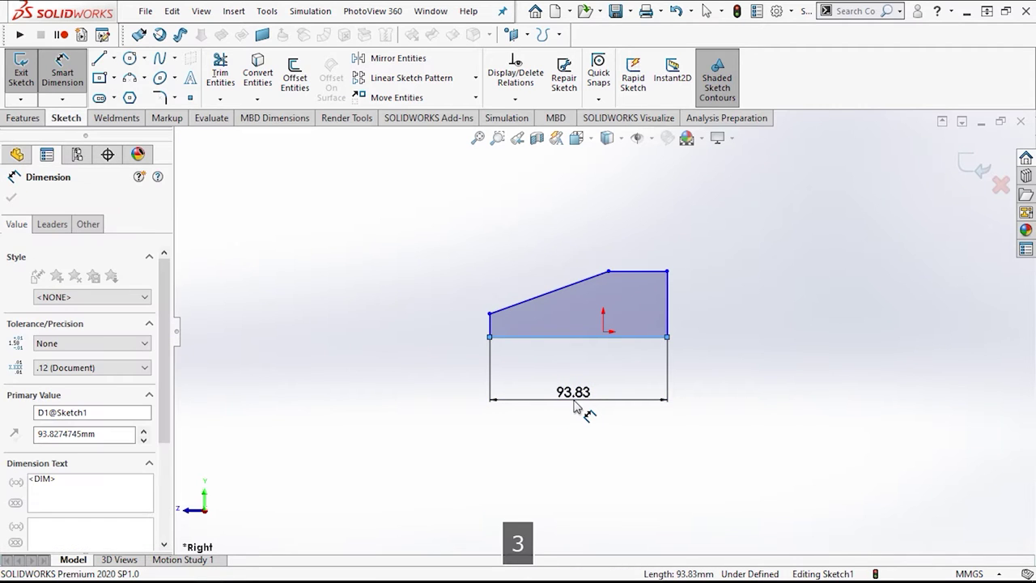
text(36)
key(Return)
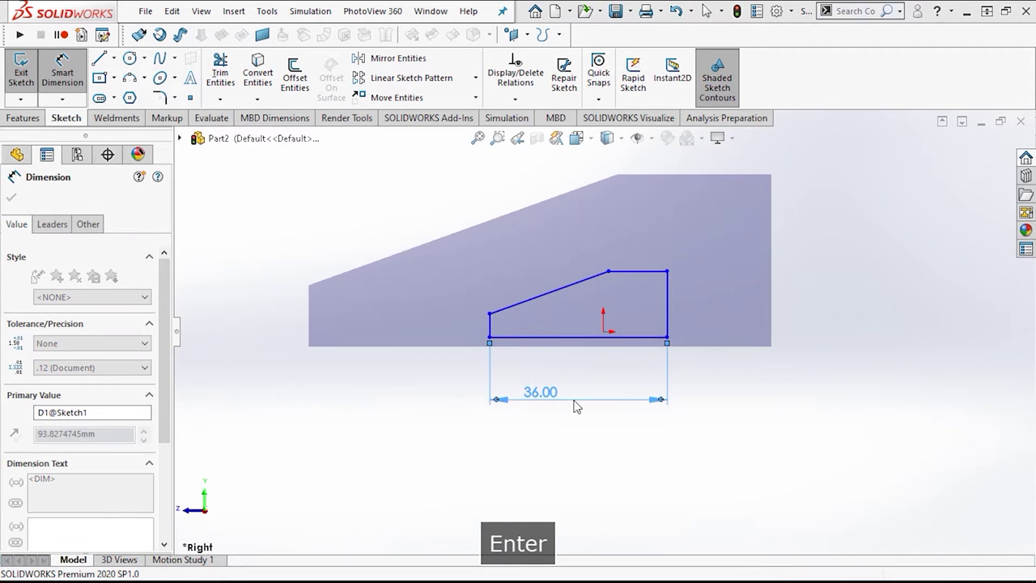
click(749, 303)
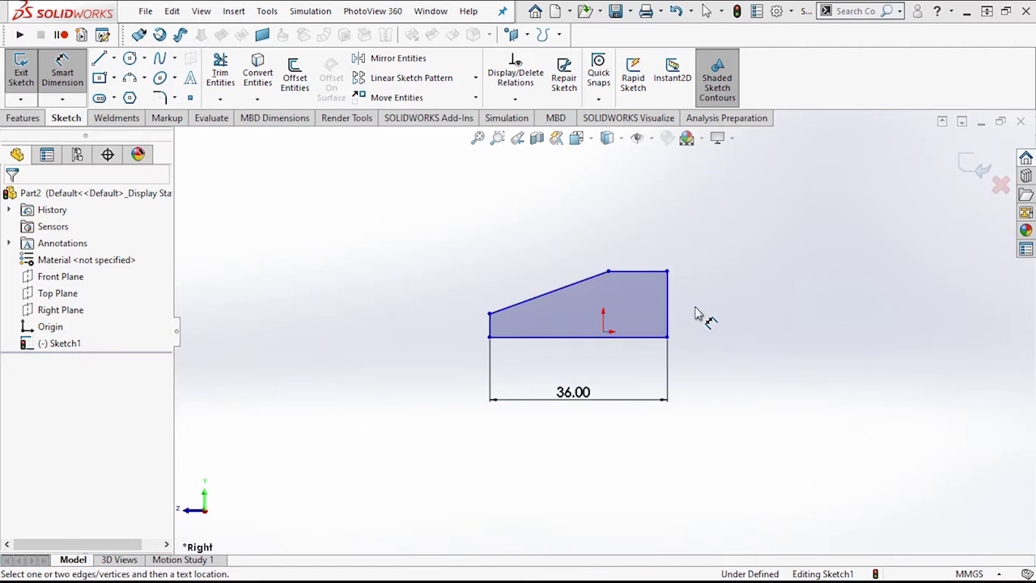
scroll(696, 319, down, 3)
click(656, 331)
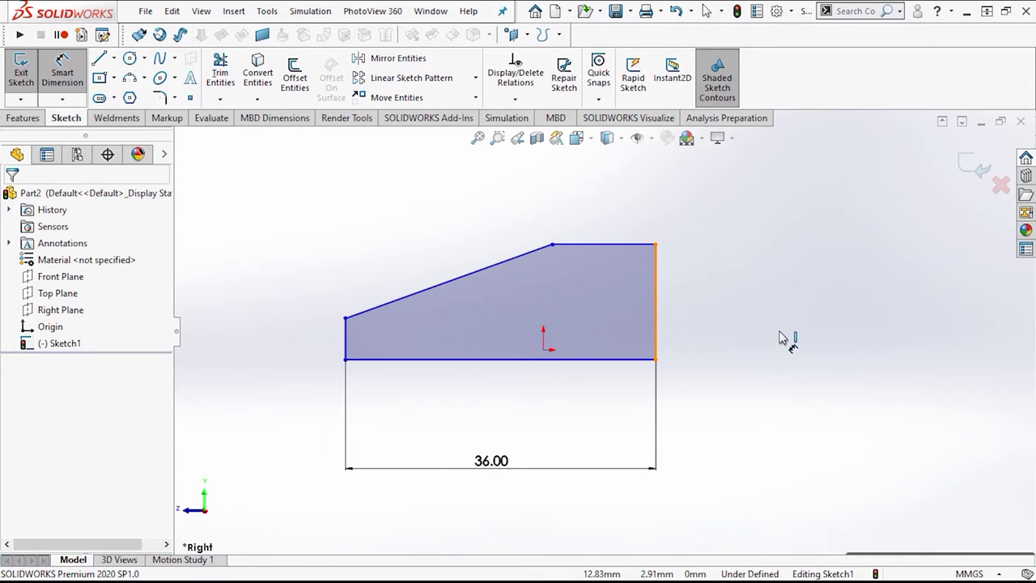
click(781, 336)
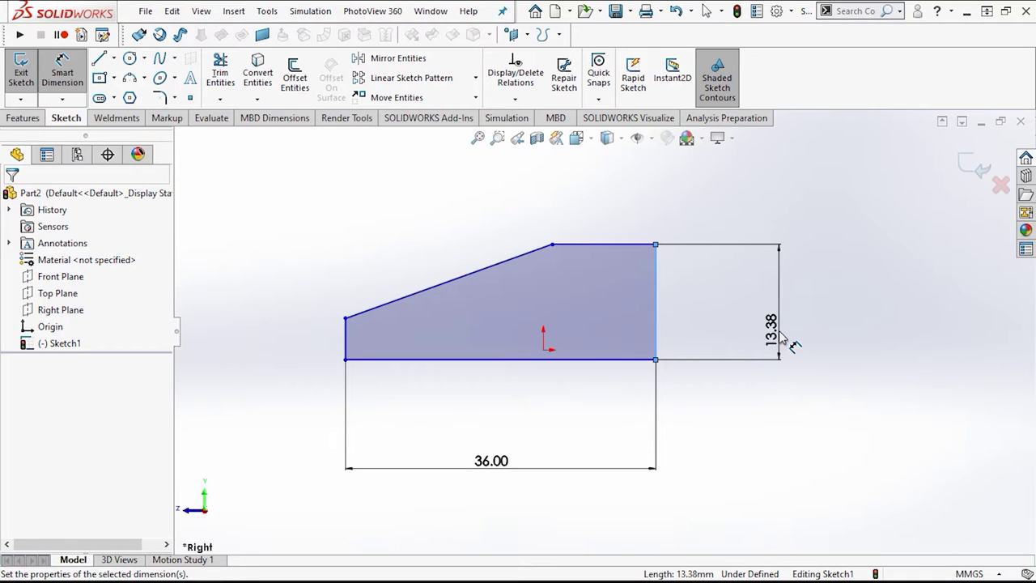
click(781, 338)
text(15.00mm)
key(Return)
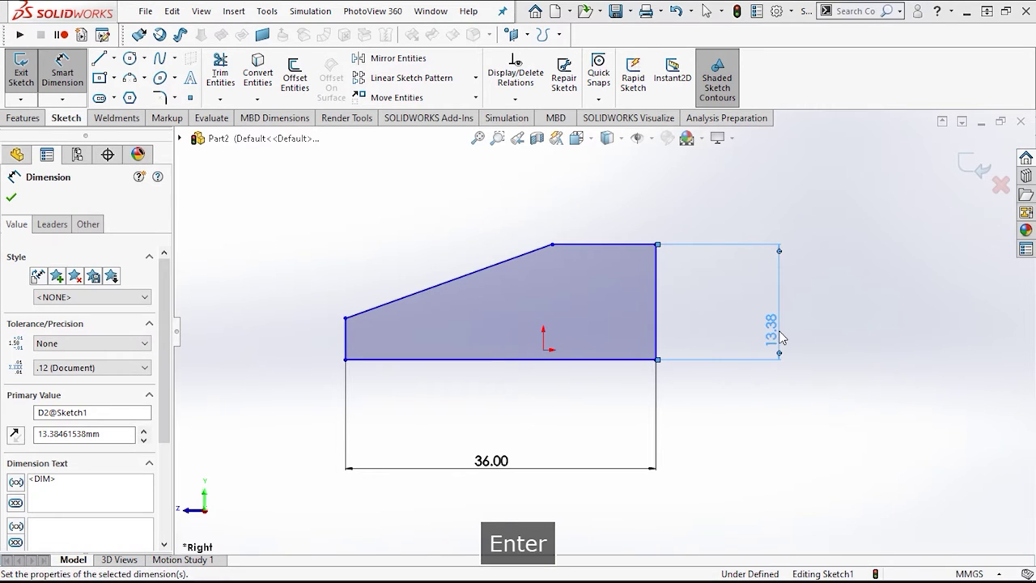
click(922, 308)
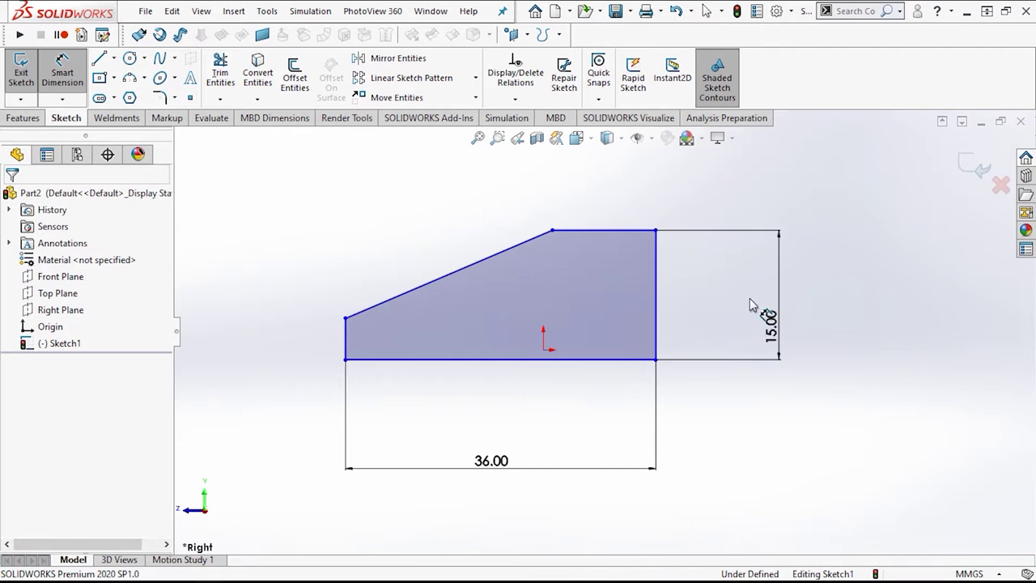
Step: Dimension the flat top edge to 12 mm and the left vertical edge to 6 mm
click(613, 231)
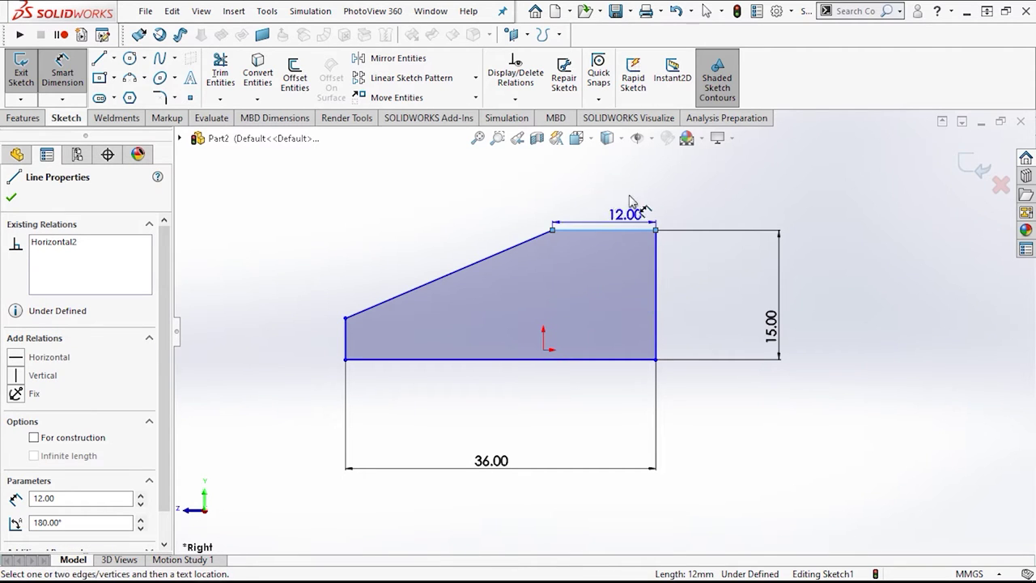
click(604, 182)
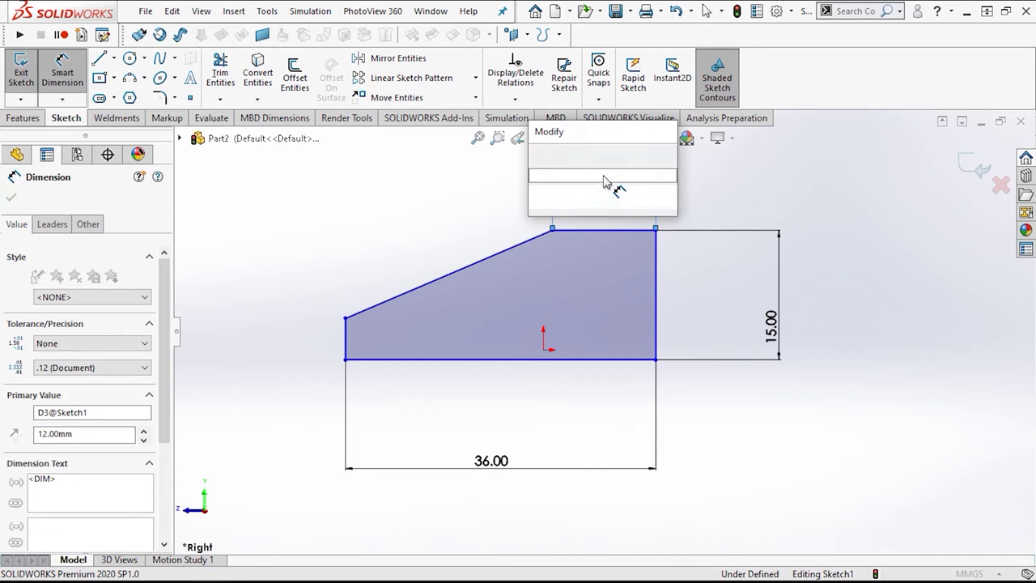
text(12.00mm)
key(Return)
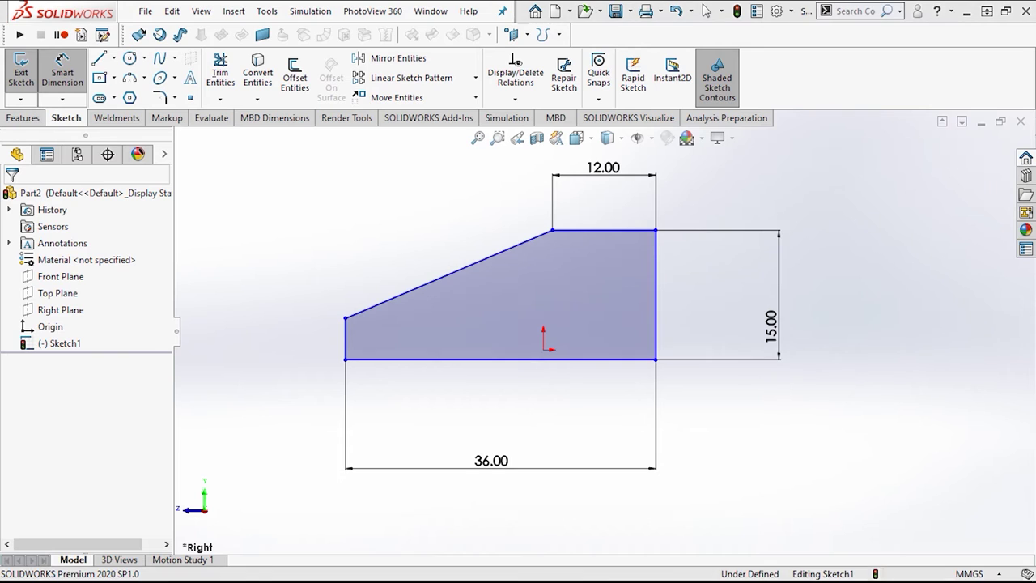
click(450, 243)
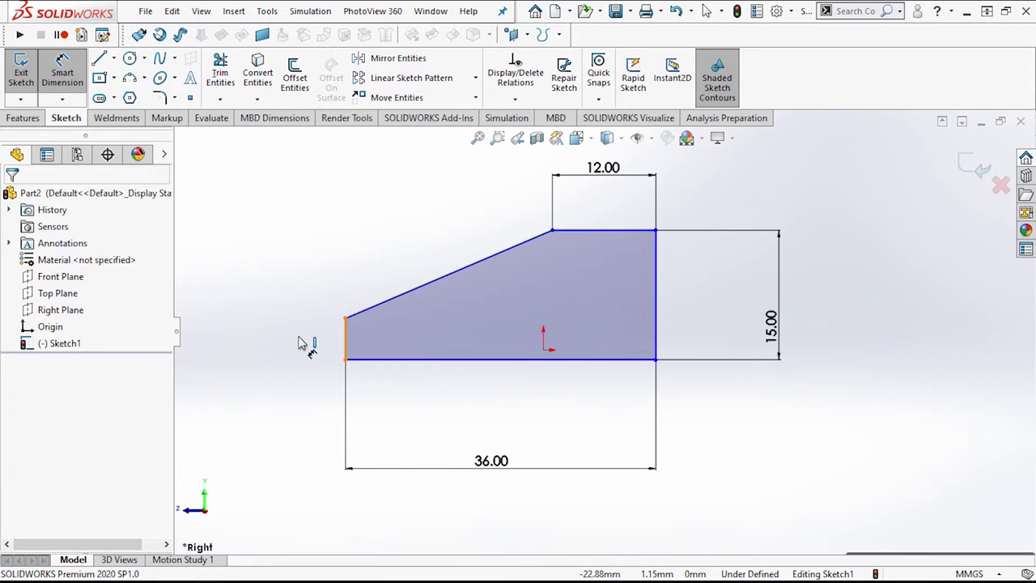
click(346, 340)
click(300, 340)
click(304, 343)
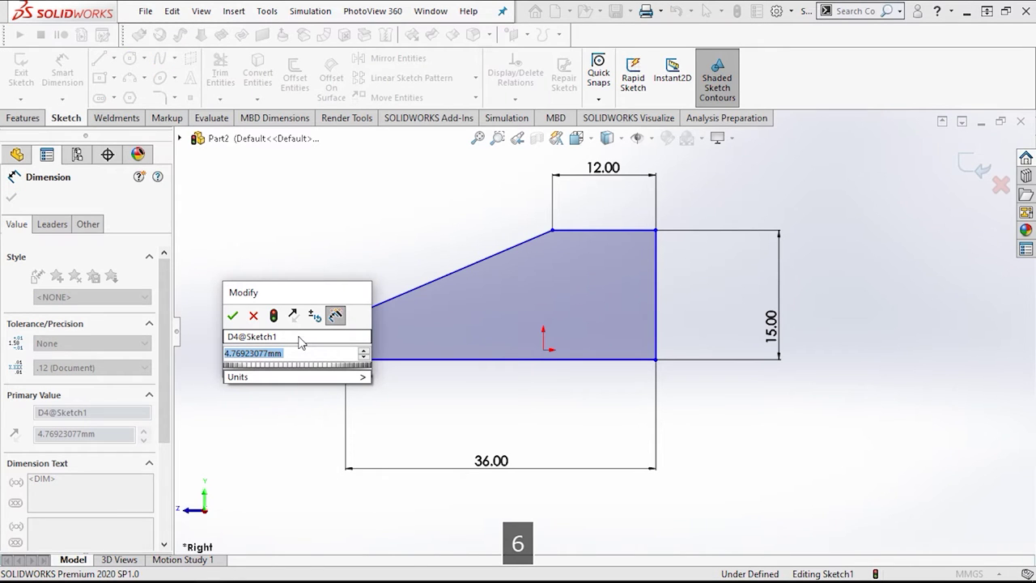
text(6)
key(Return)
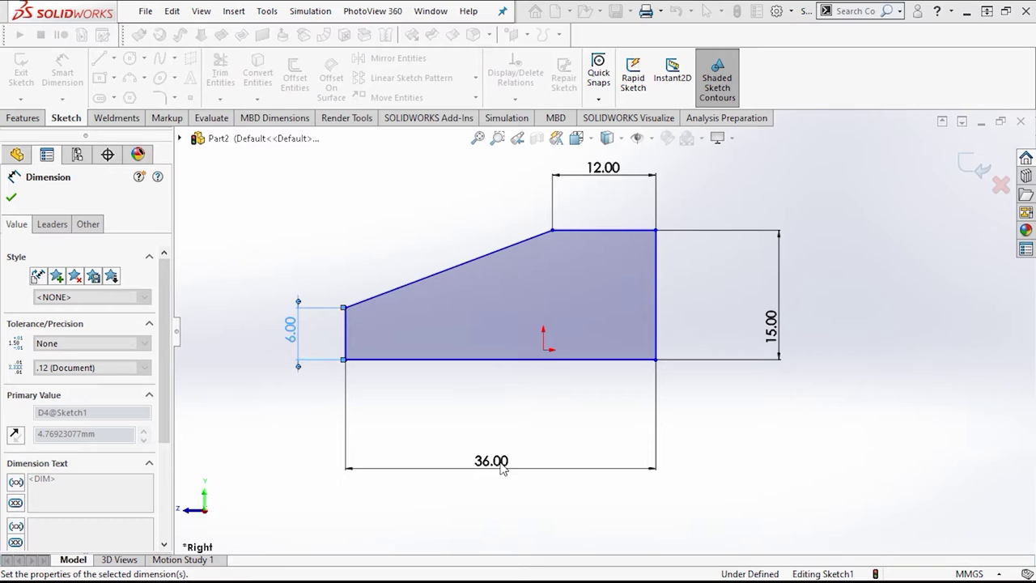
click(890, 308)
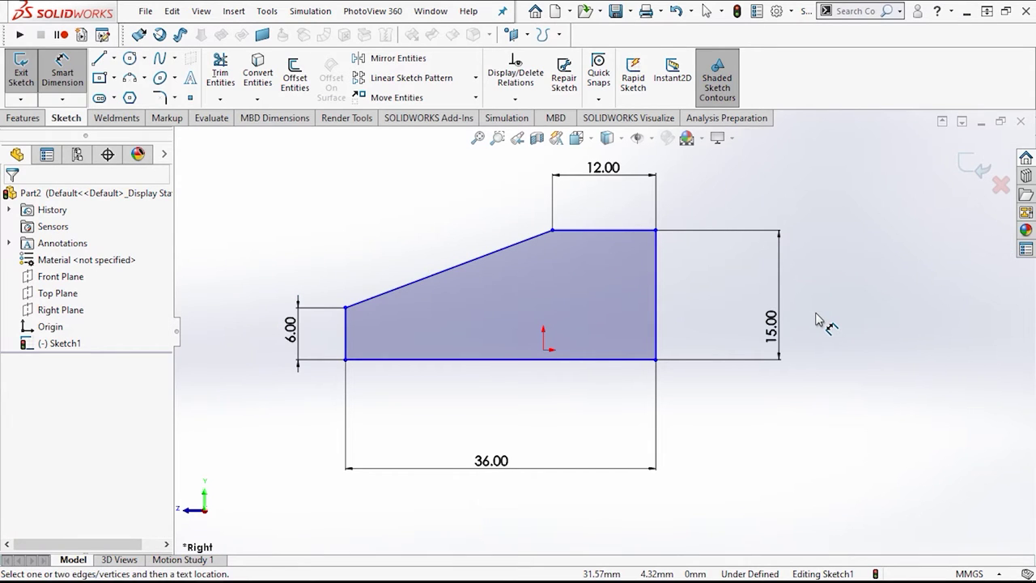
Step: Exit the sketch and extrude the profile Mid Plane to a 26 mm depth
click(988, 176)
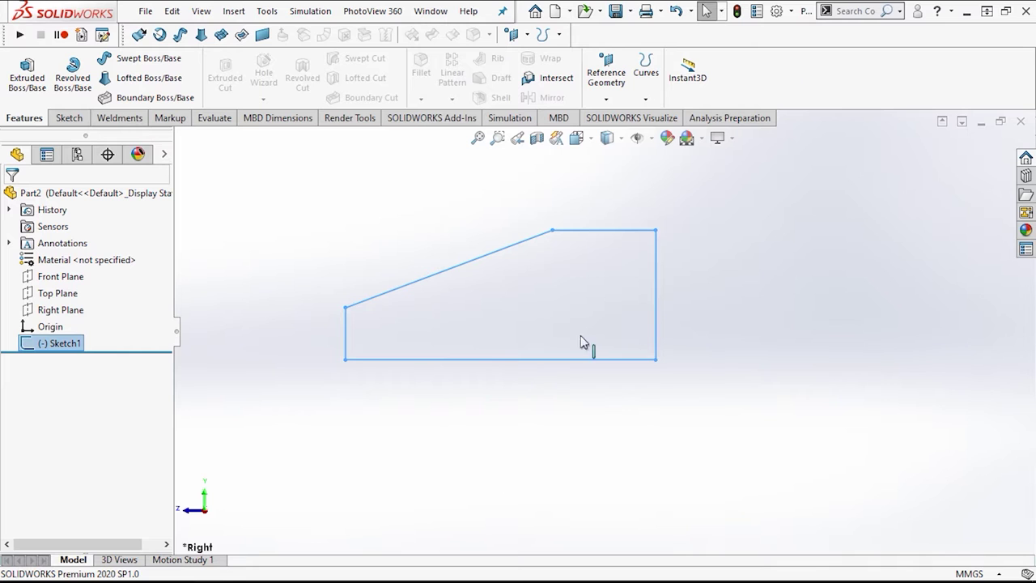
click(23, 74)
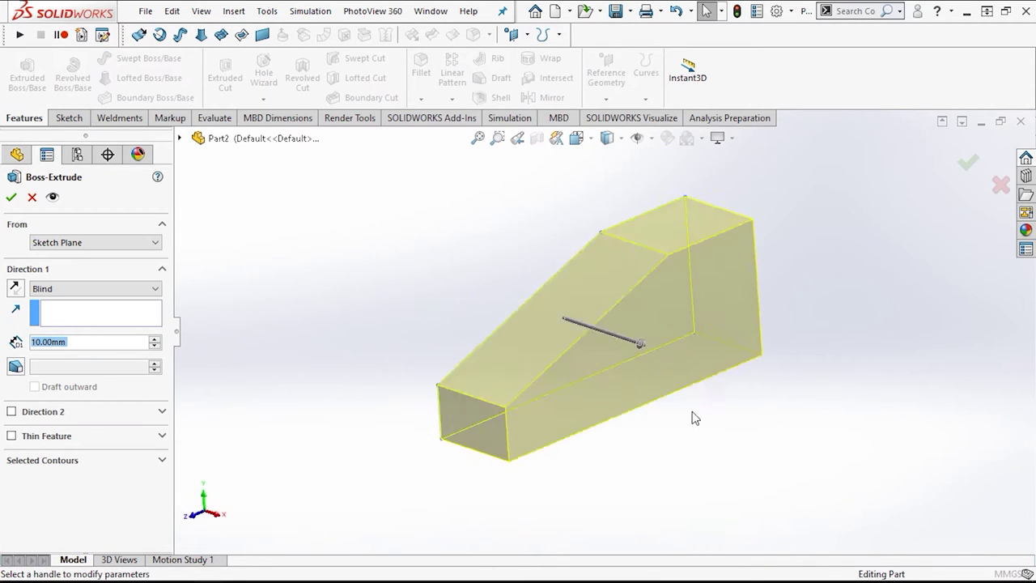
click(56, 292)
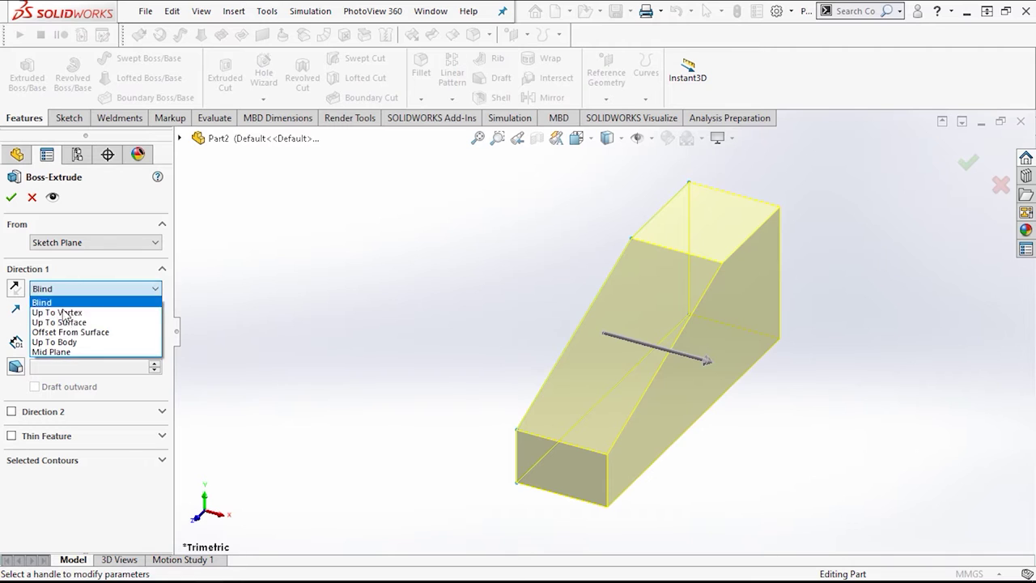
click(51, 351)
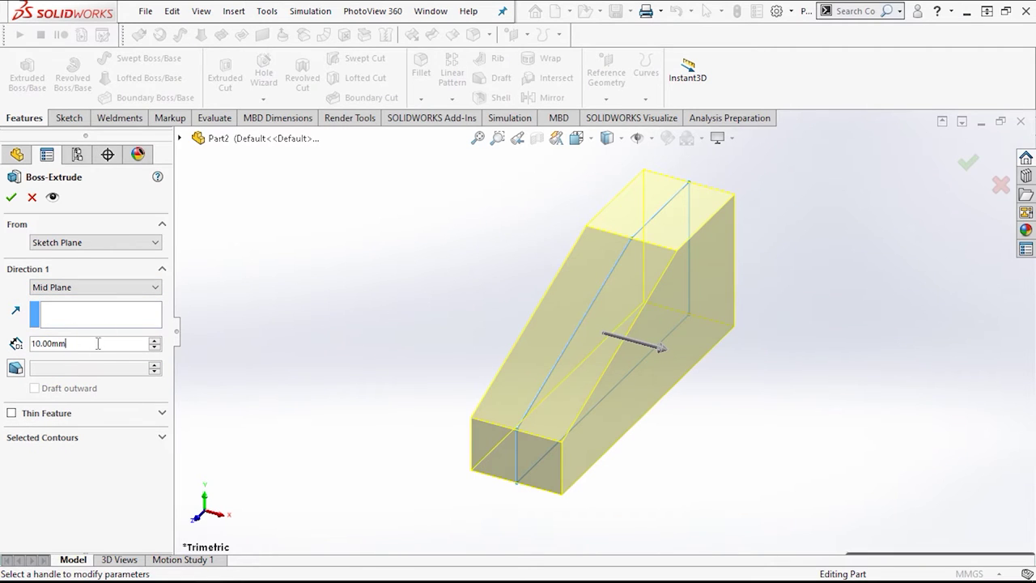
drag(91, 344, 42, 343)
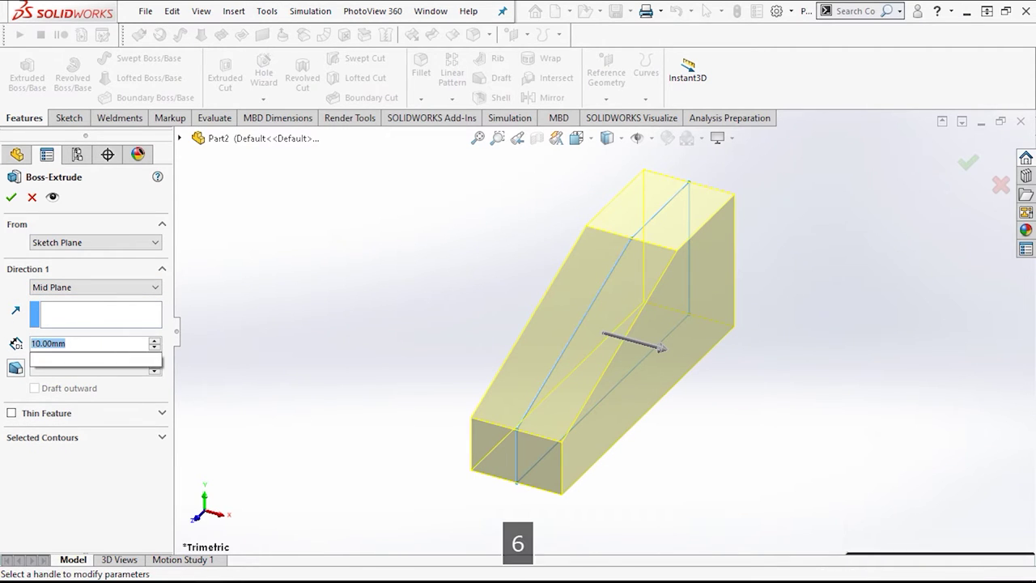
text(26)
key(Return)
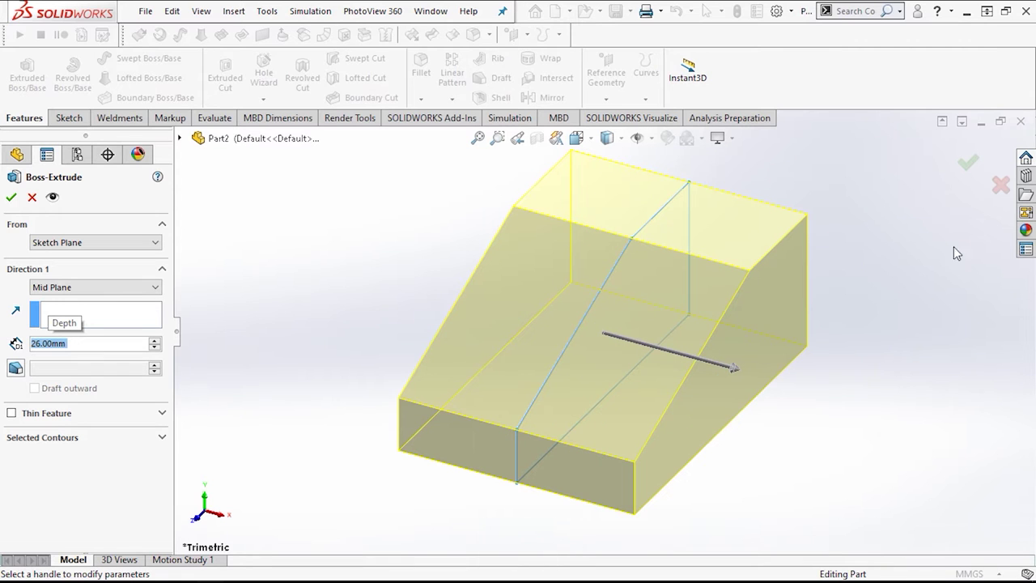
click(968, 163)
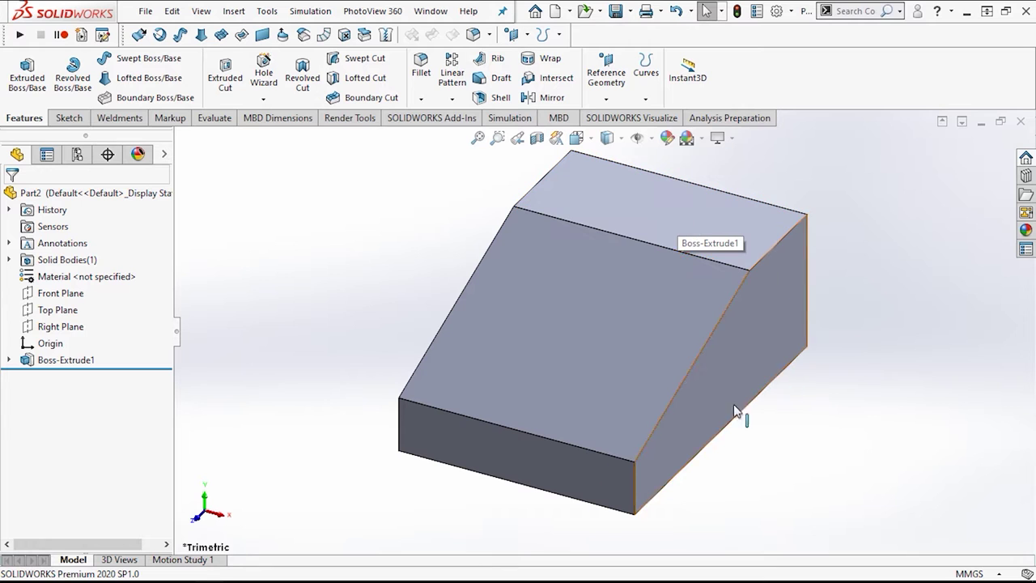
Step: Start a new sketch on the Right Plane and view it Normal To
click(58, 326)
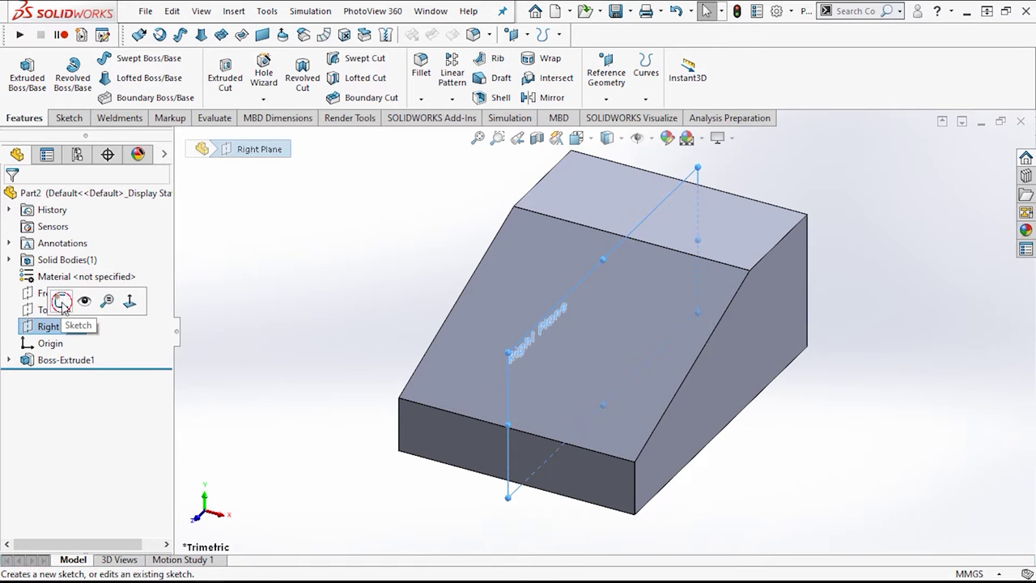
click(72, 301)
key(space)
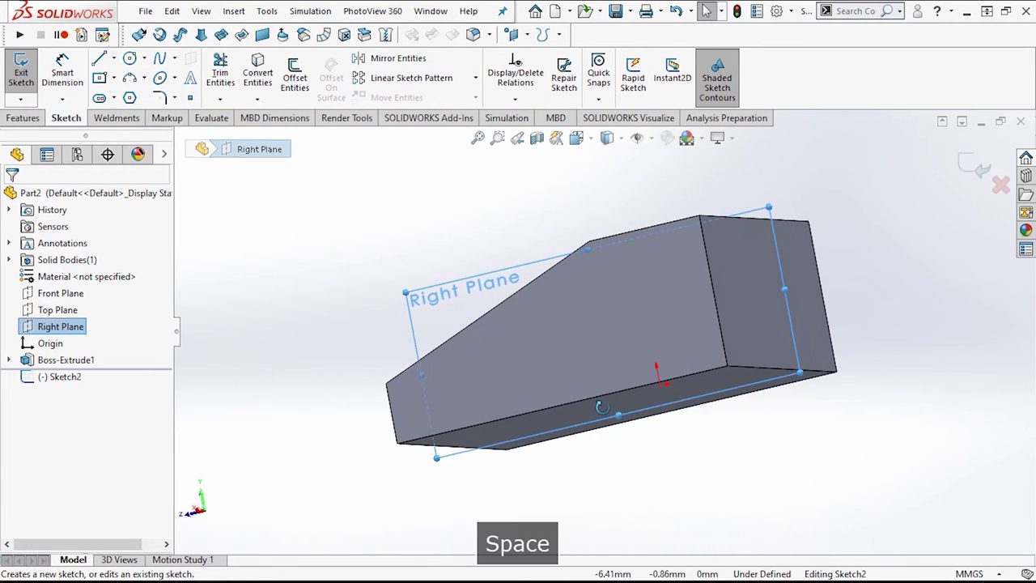
click(485, 398)
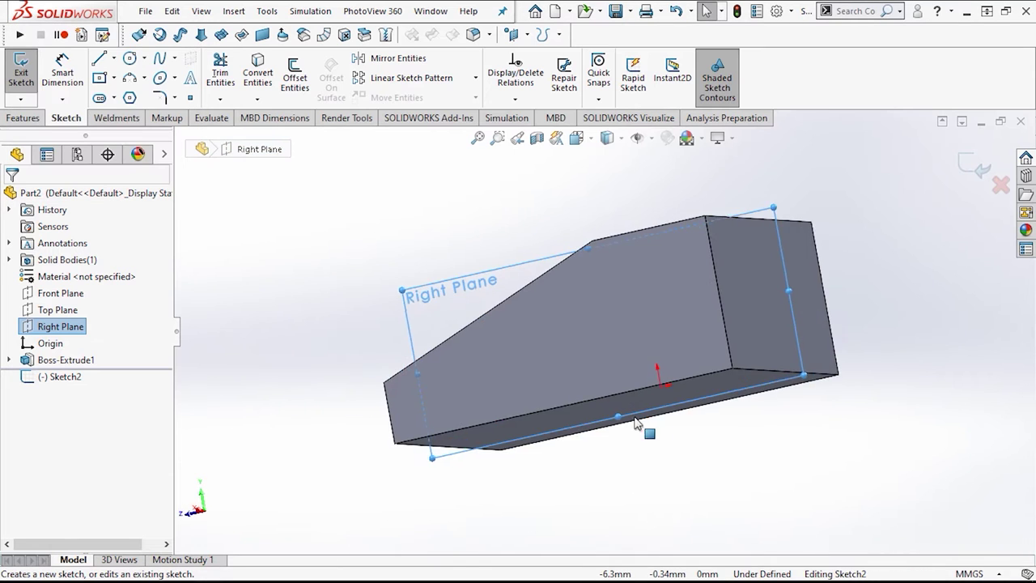
click(912, 370)
scroll(912, 370, down, 1)
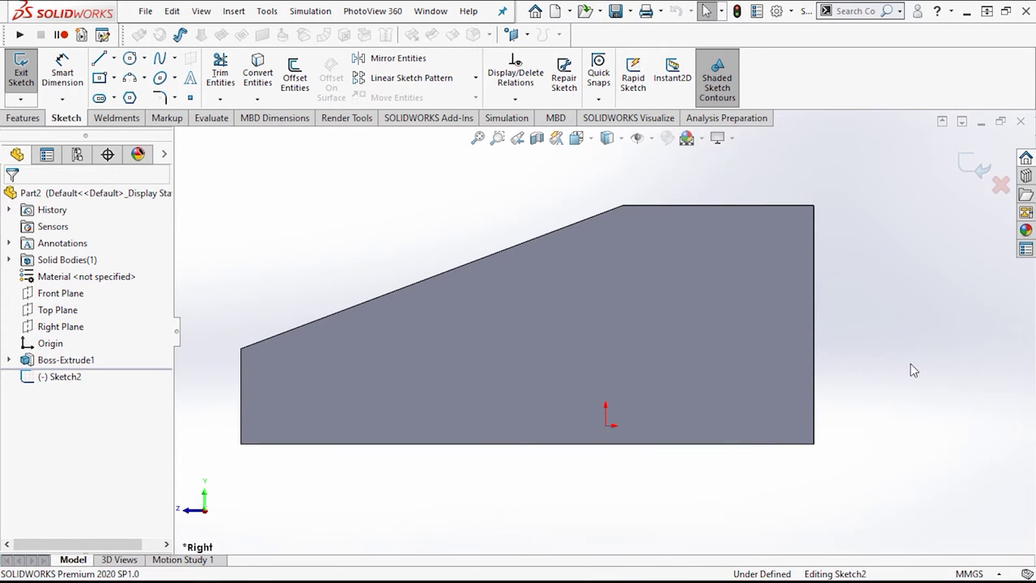
Step: Draw an L-shaped centerline right and up from the block's lower-right corner
click(113, 58)
click(119, 82)
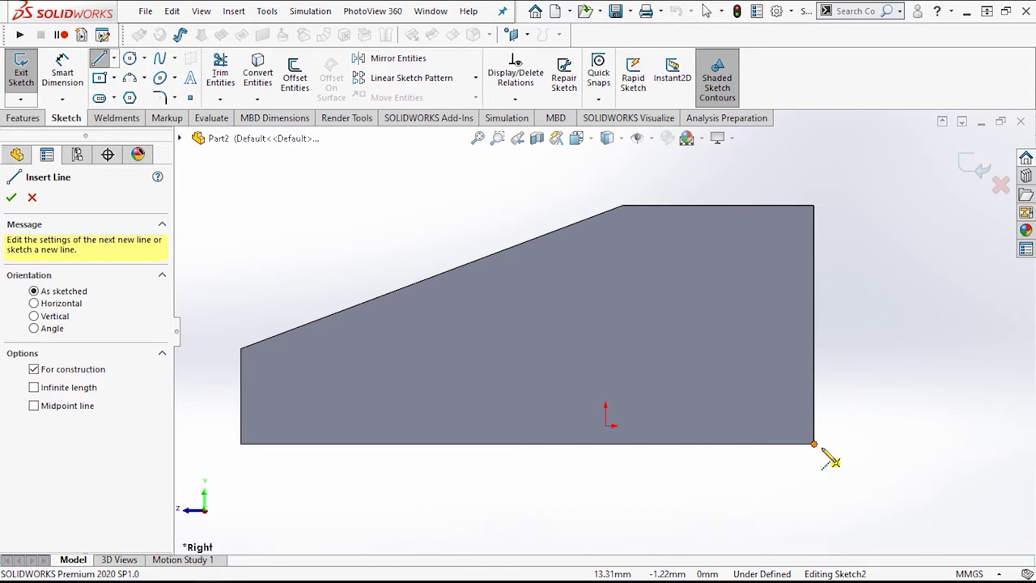
click(813, 444)
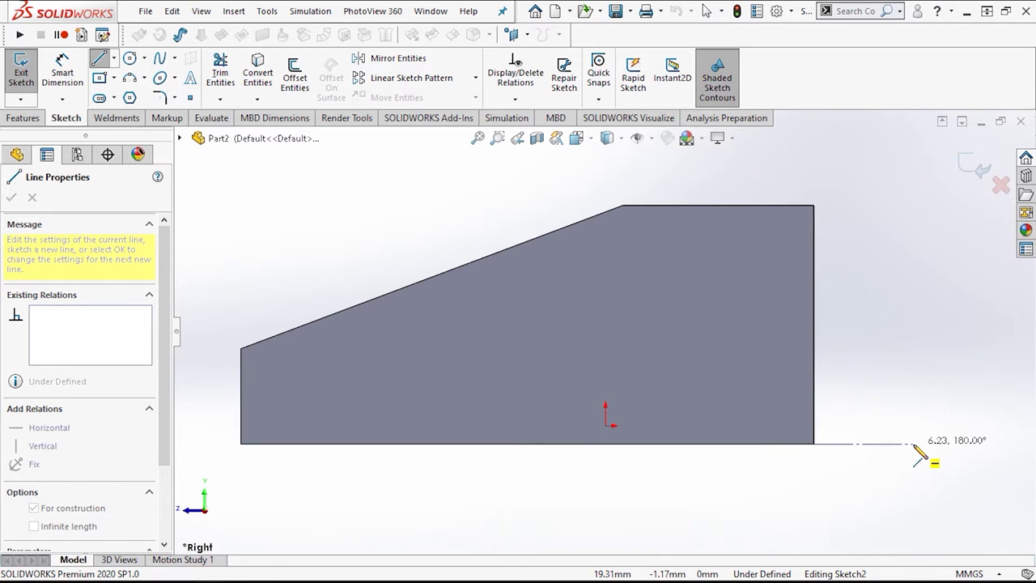
click(913, 444)
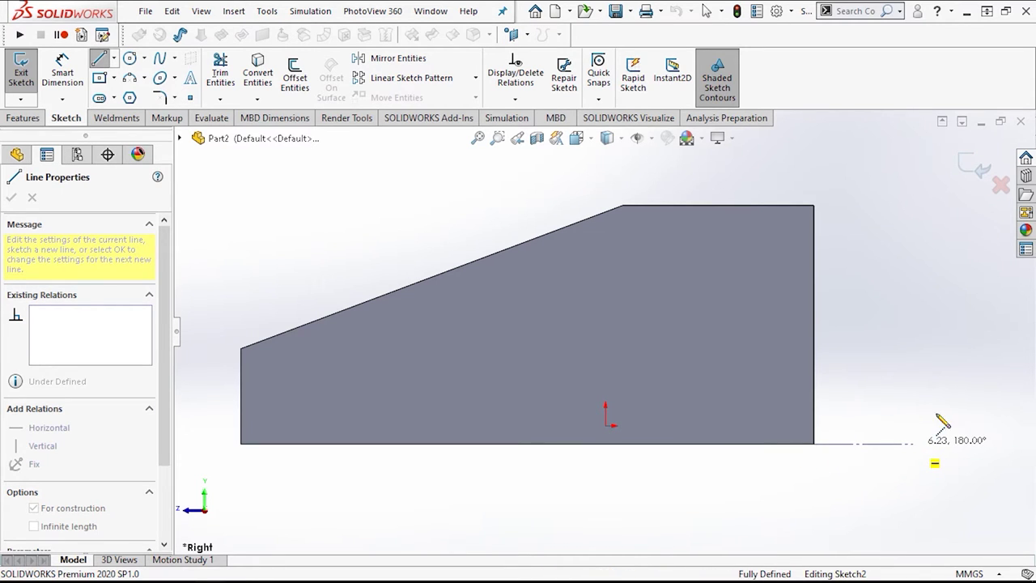
click(914, 207)
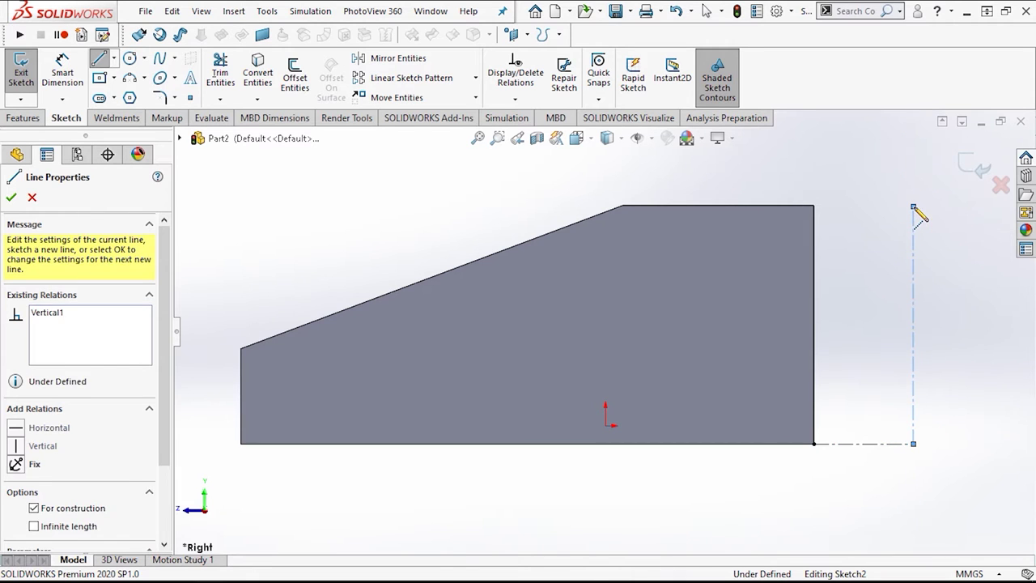
key(Escape)
key(Escape)
Step: Dimension the vertical centerline 14 mm and the horizontal one 8 mm
click(69, 63)
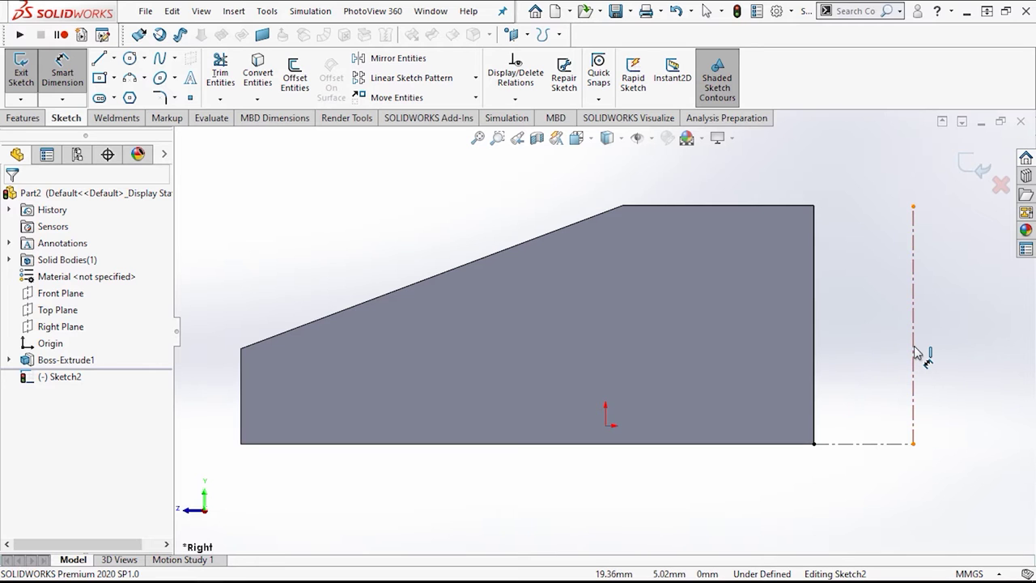
click(912, 320)
scroll(809, 324, up, 3)
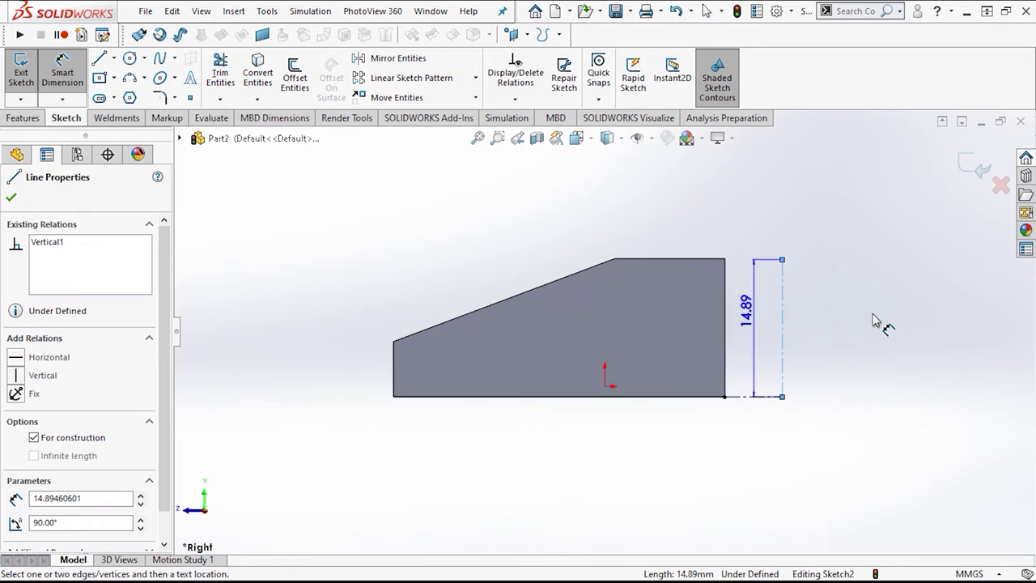
scroll(786, 324, down, 3)
drag(801, 324, 793, 319)
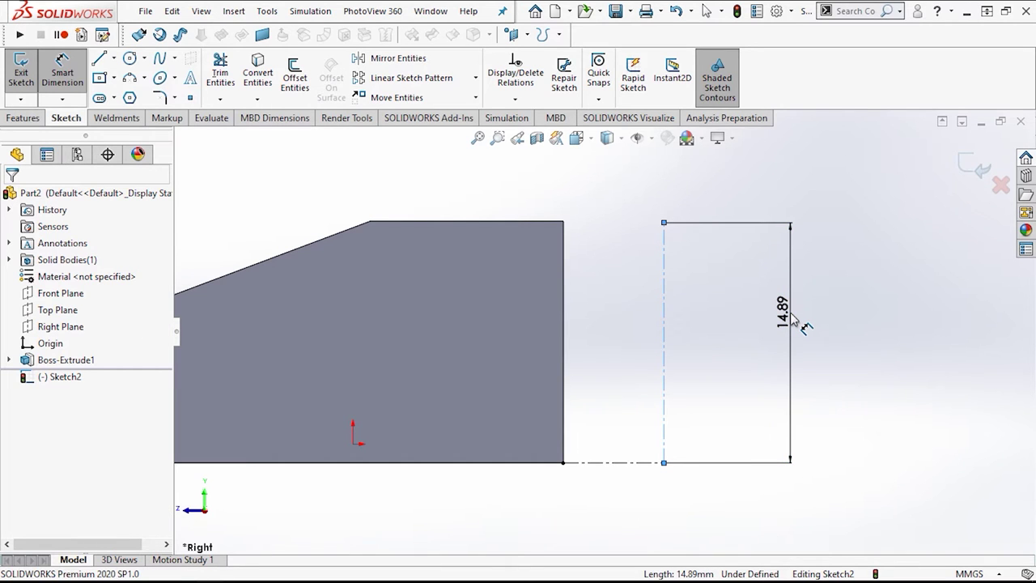
click(792, 318)
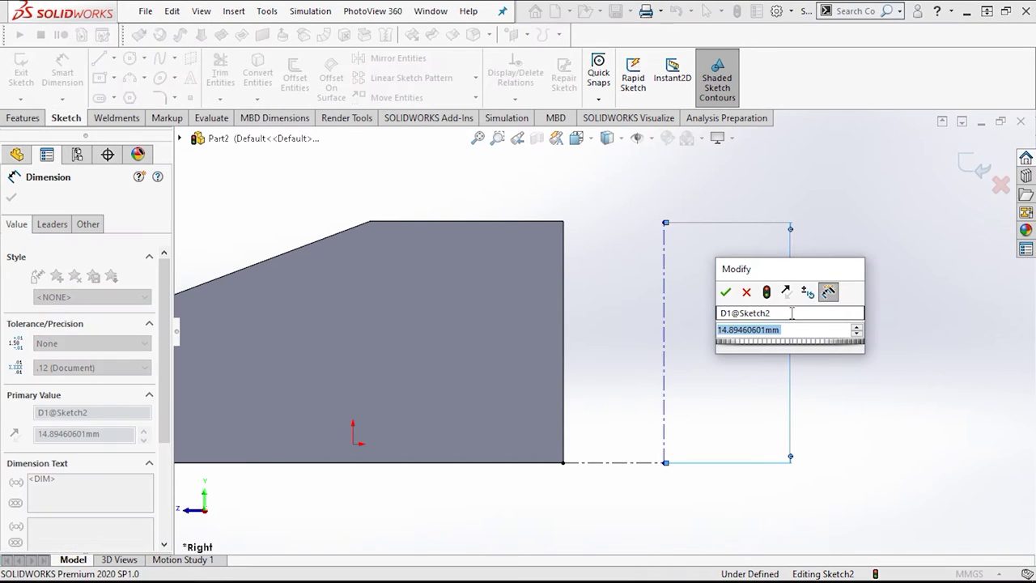
text(14)
key(Return)
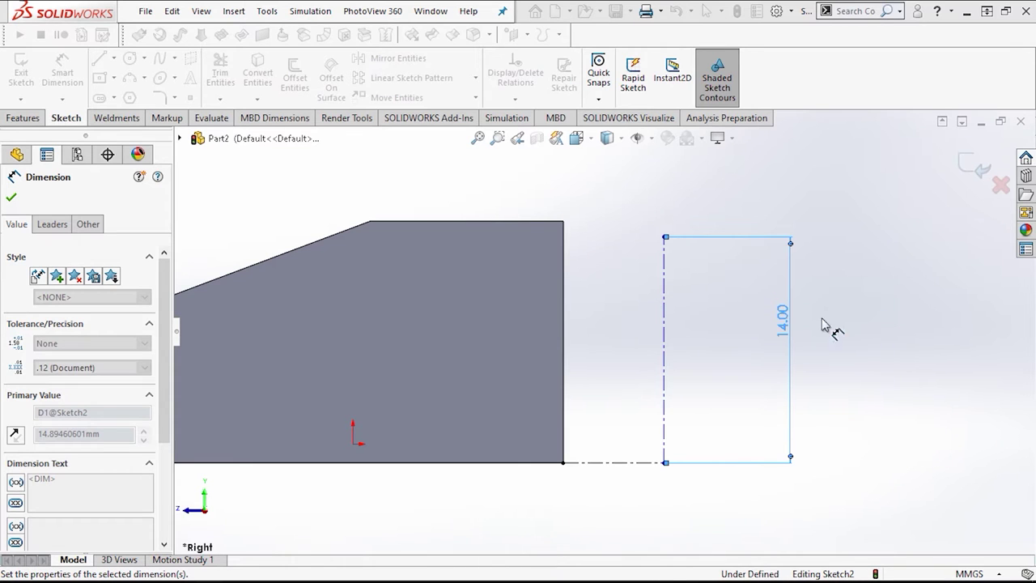
click(616, 463)
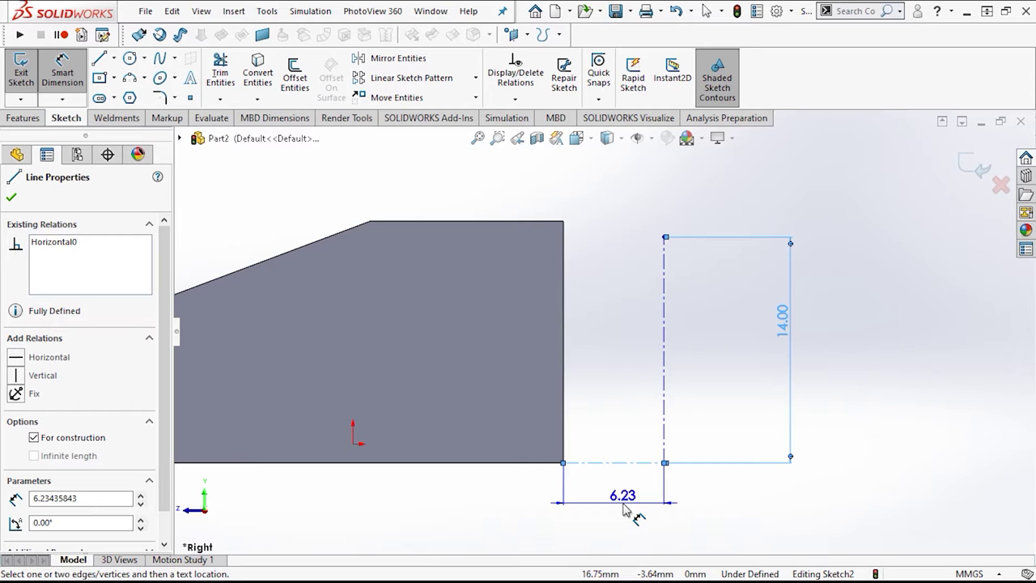
click(623, 506)
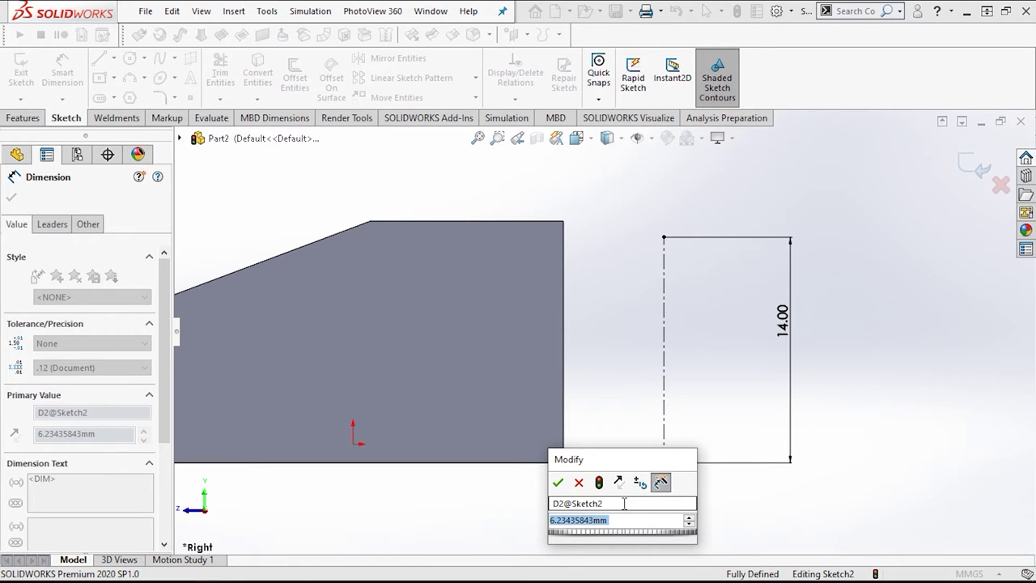
text(8)
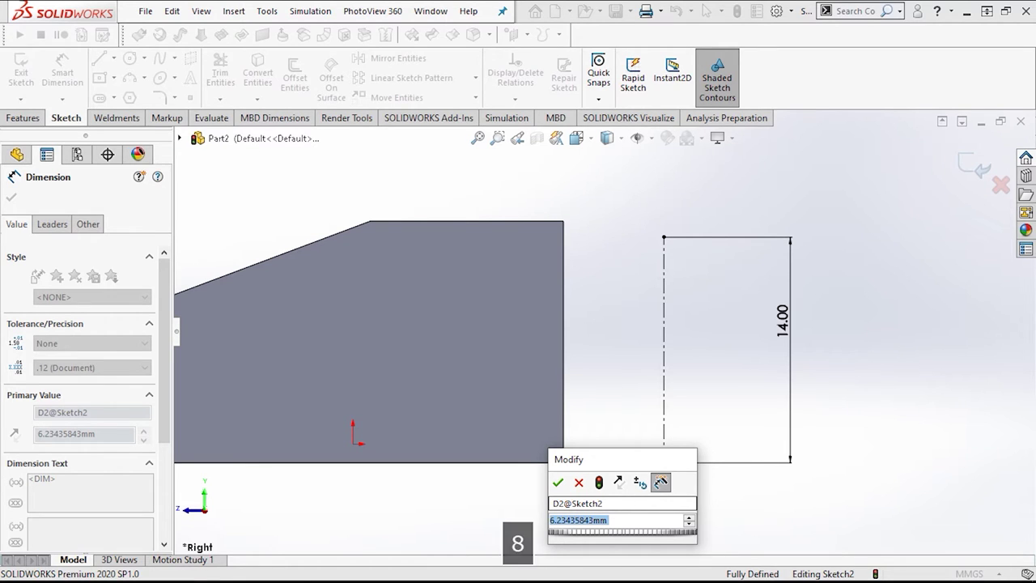
key(Return)
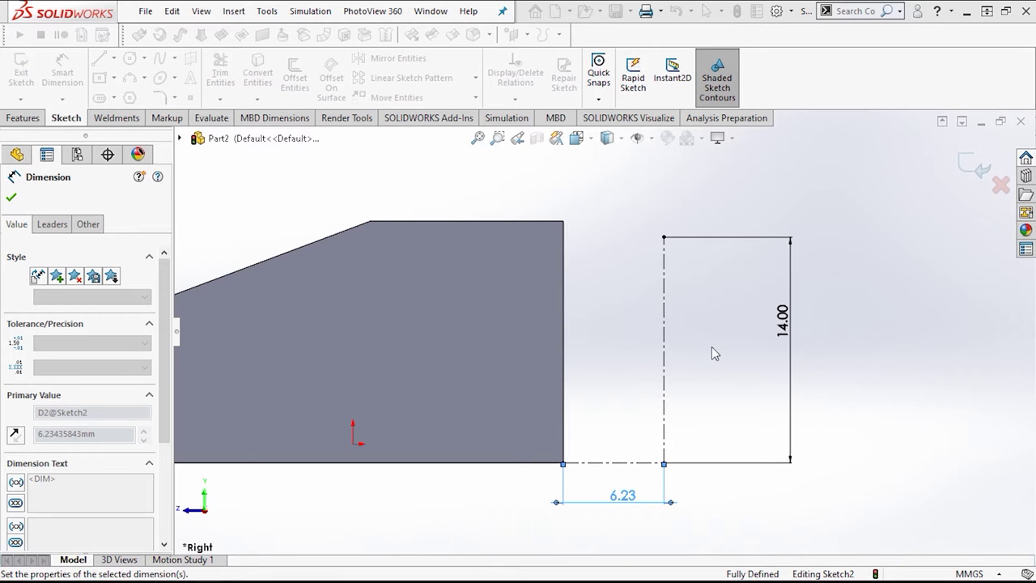
click(711, 347)
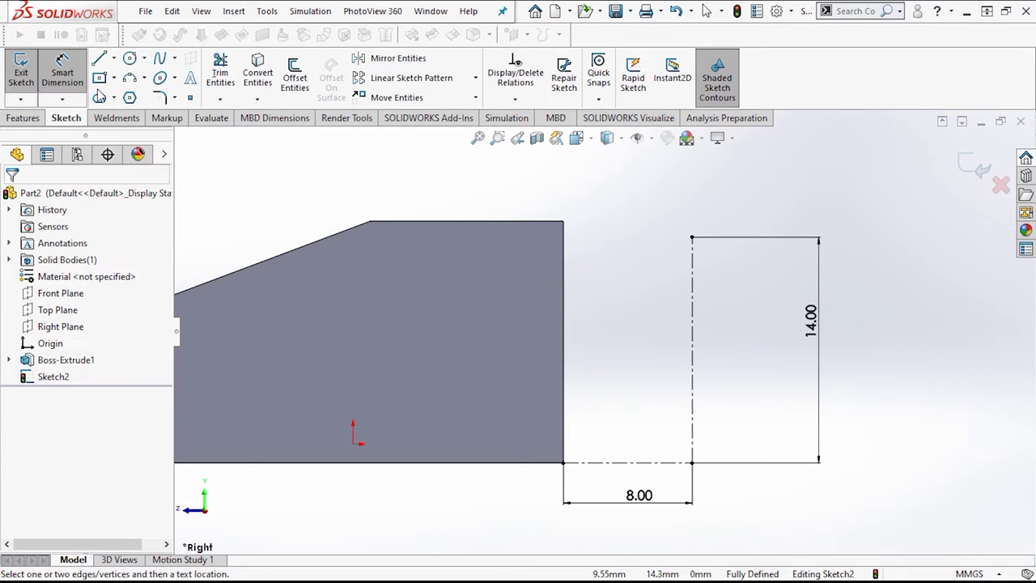
click(129, 59)
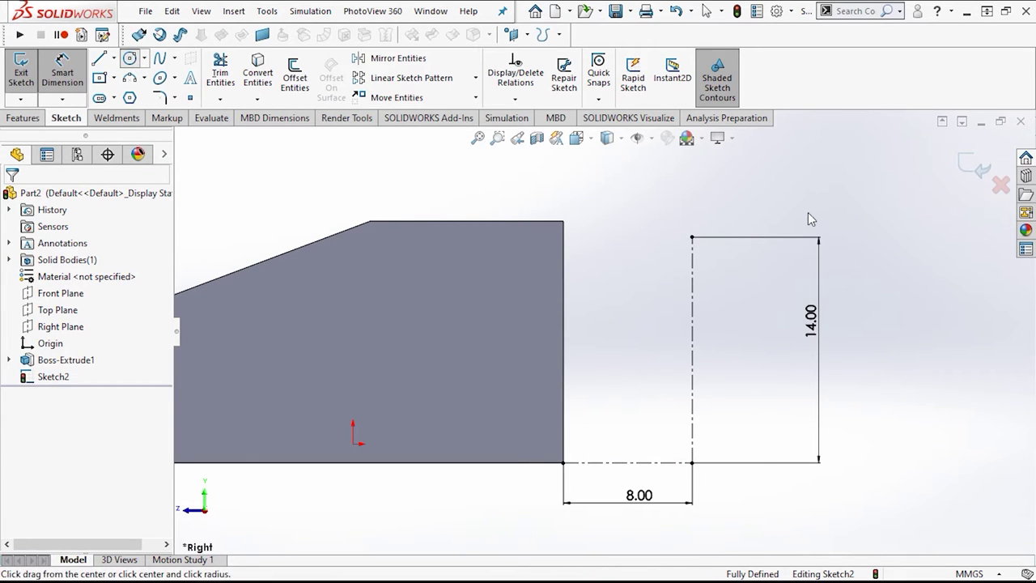
Step: Draw a circle centred on top of the vertical line, reaching the block's end
click(692, 237)
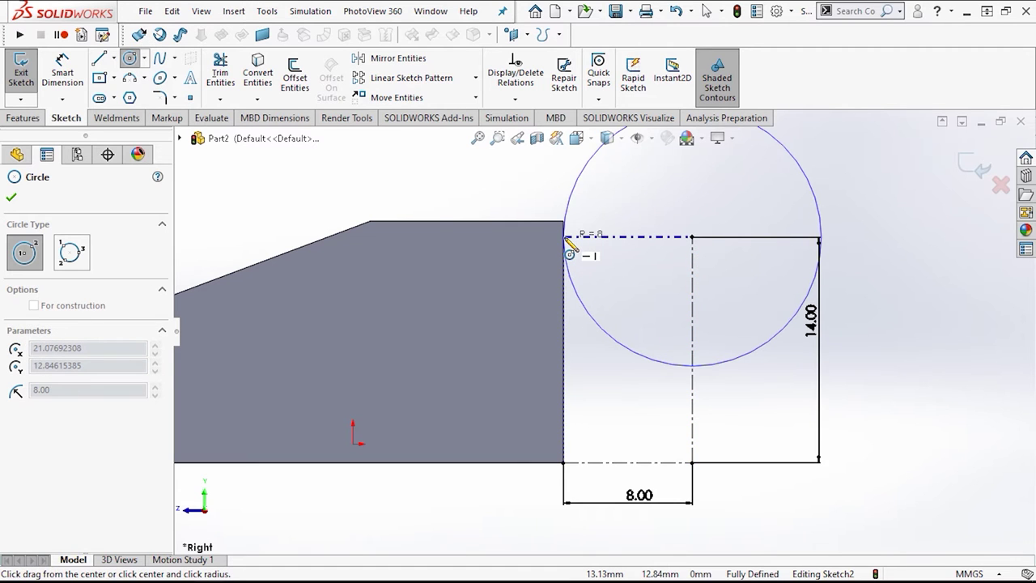
click(565, 240)
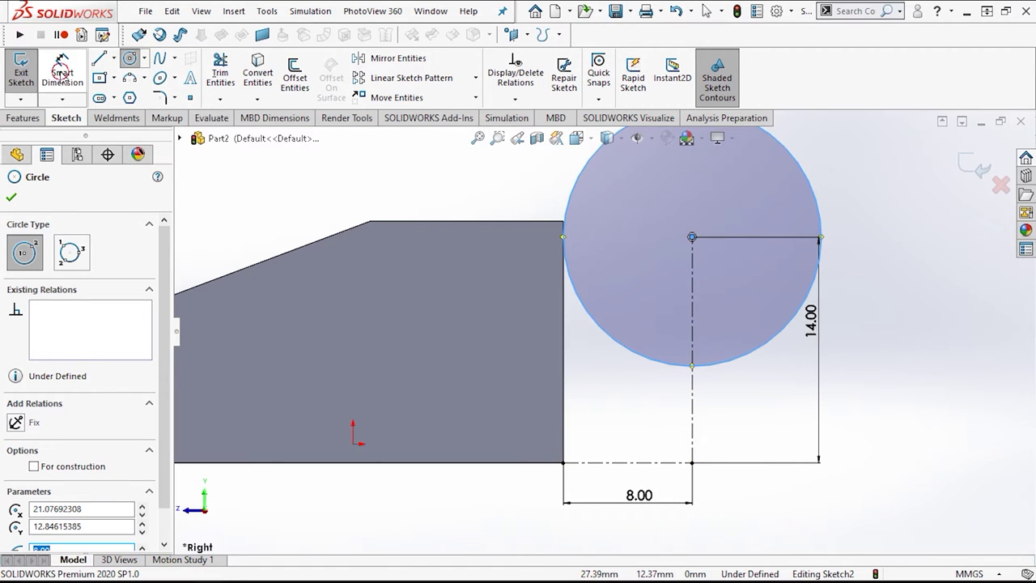
click(62, 72)
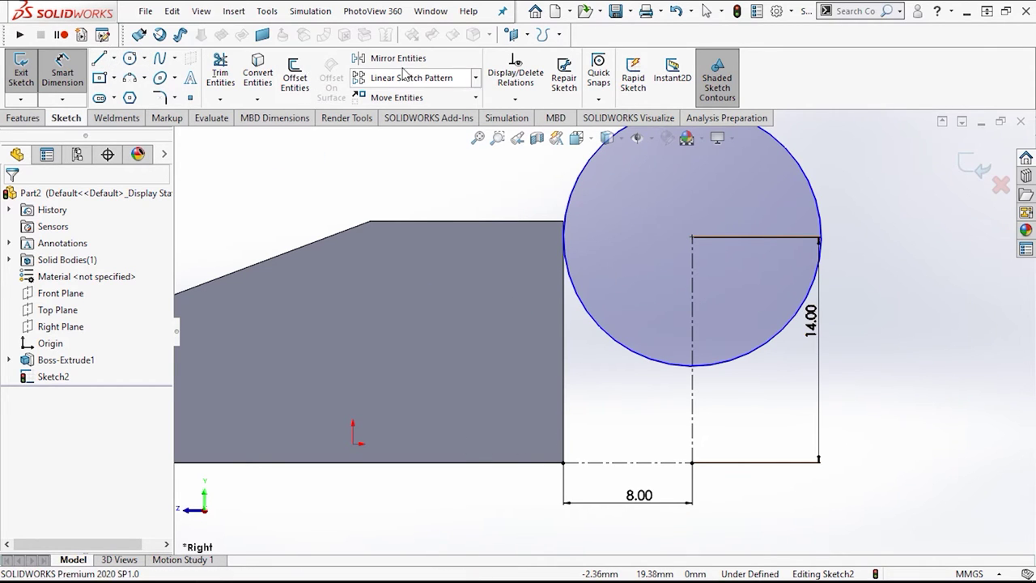
Step: Trim away the old horizontal construction line and draw a new one from the block's corner
click(211, 63)
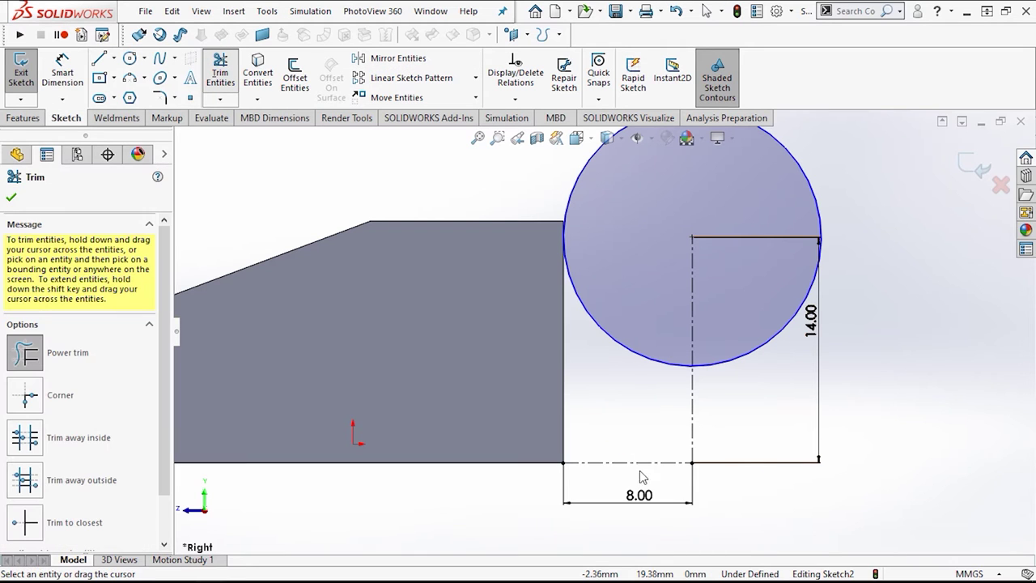
drag(652, 429, 648, 478)
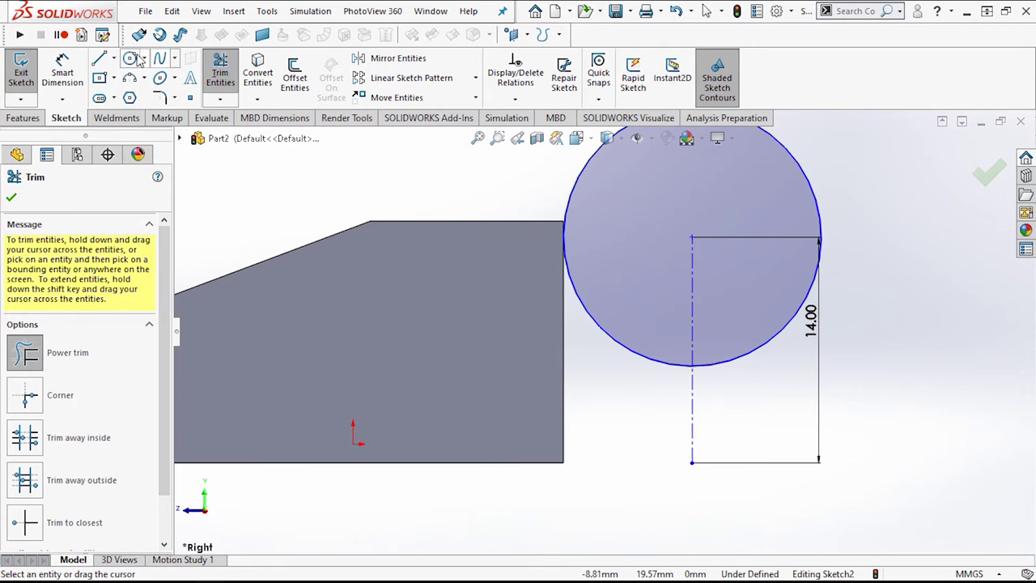
click(119, 62)
key(Escape)
key(Escape)
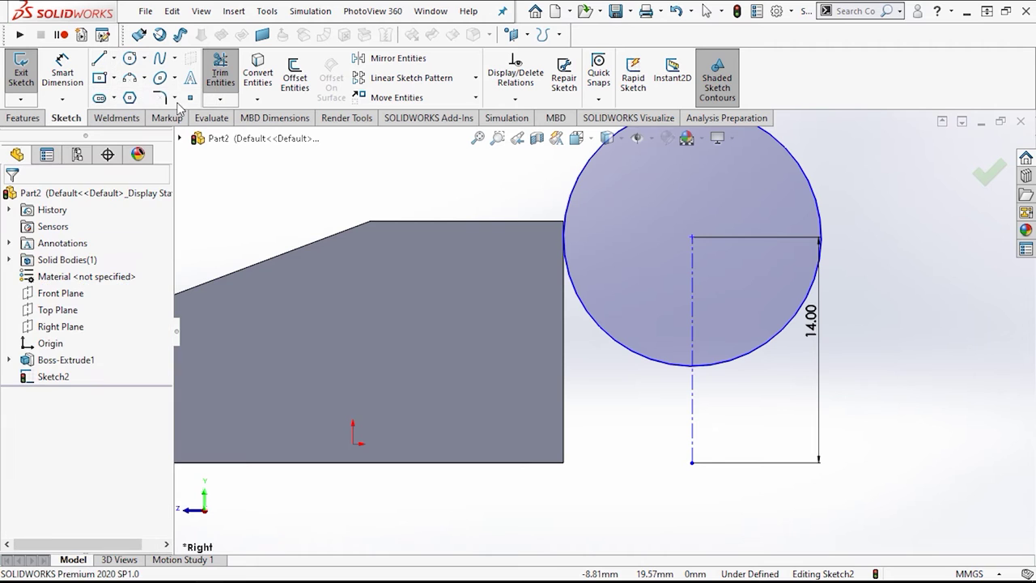
key(l)
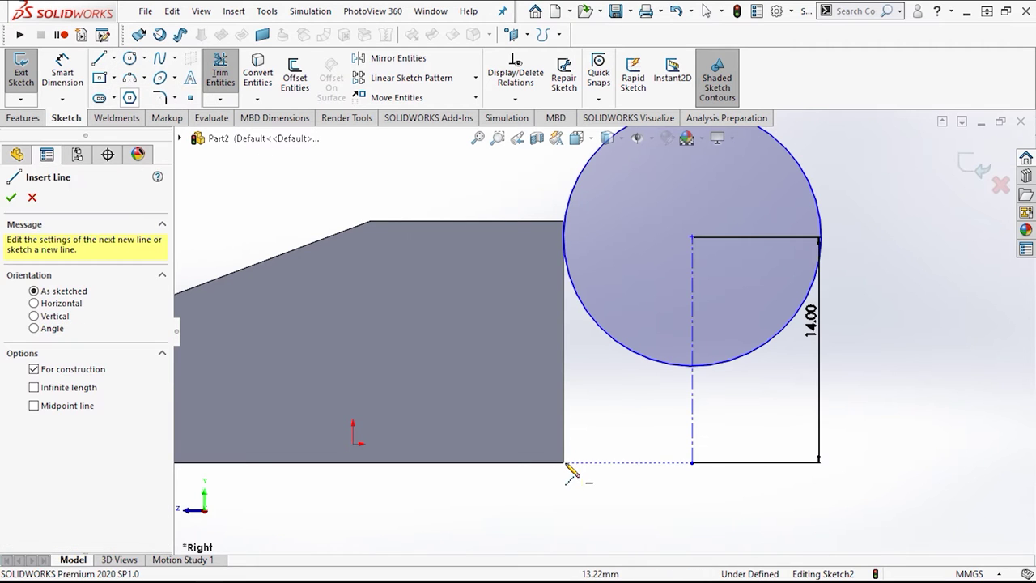
click(563, 462)
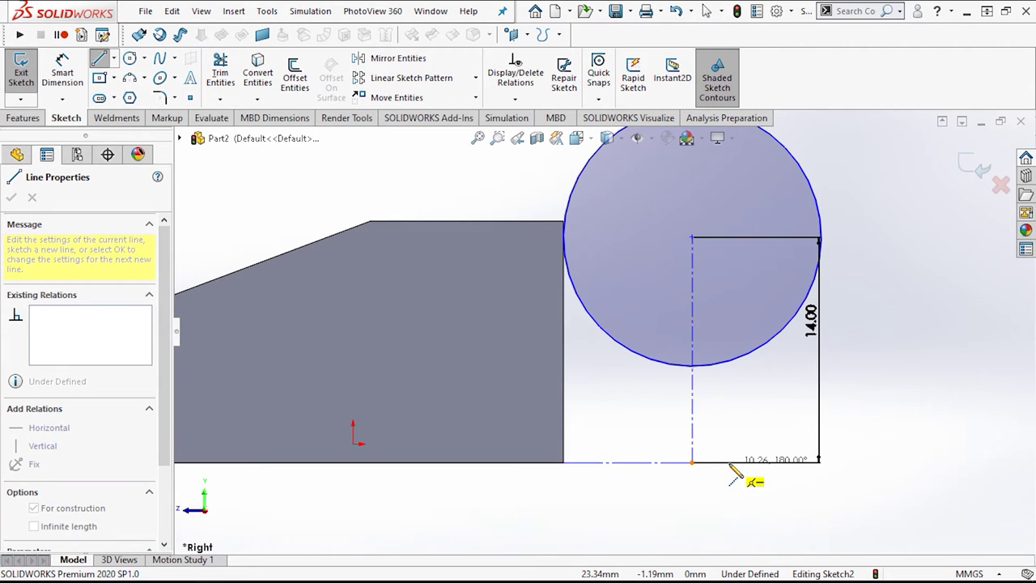
click(728, 463)
key(Escape)
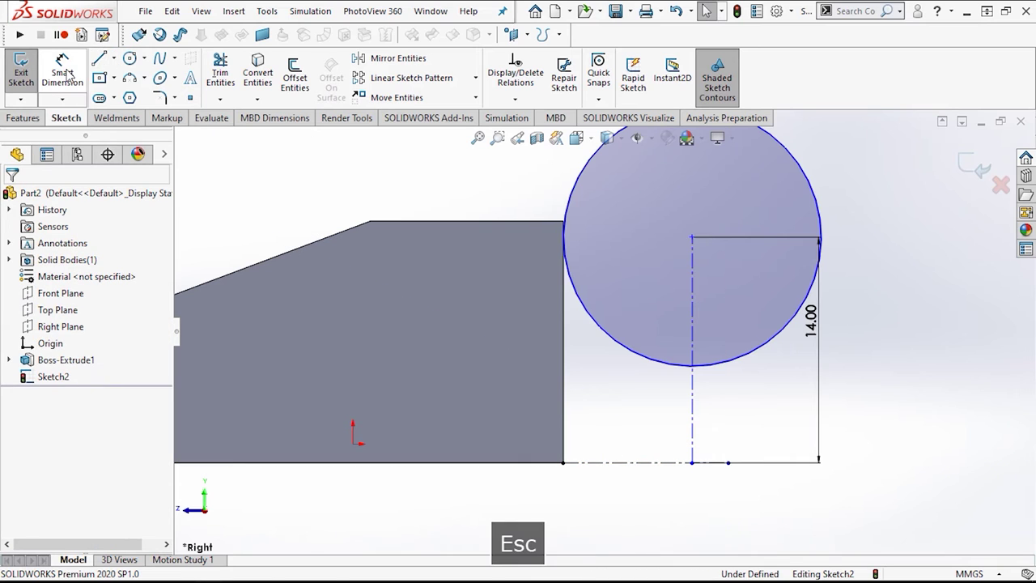
Step: Dimension the new horizontal construction line to 10.00 mm
click(69, 75)
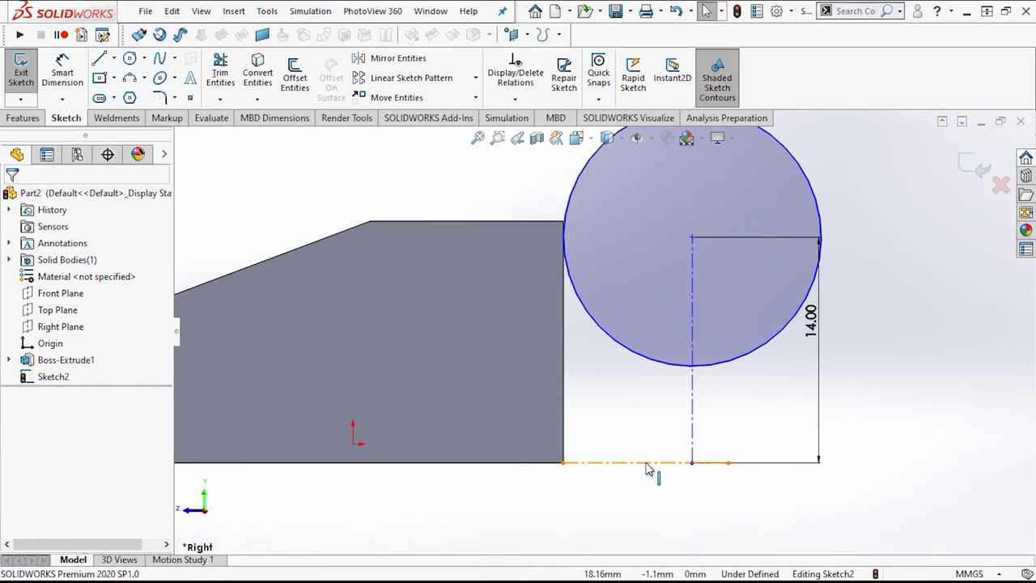
key(Escape)
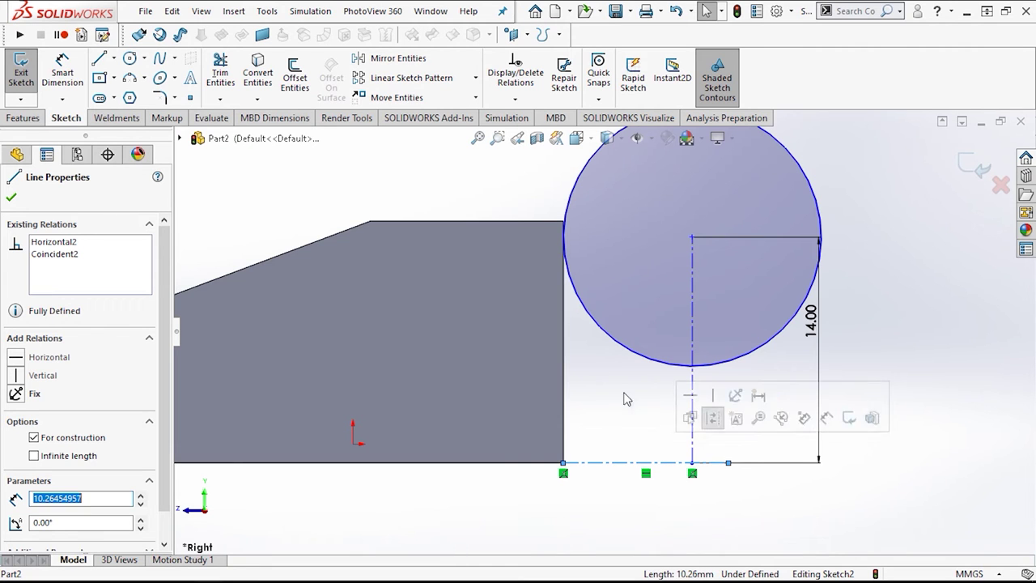
key(Escape)
click(78, 79)
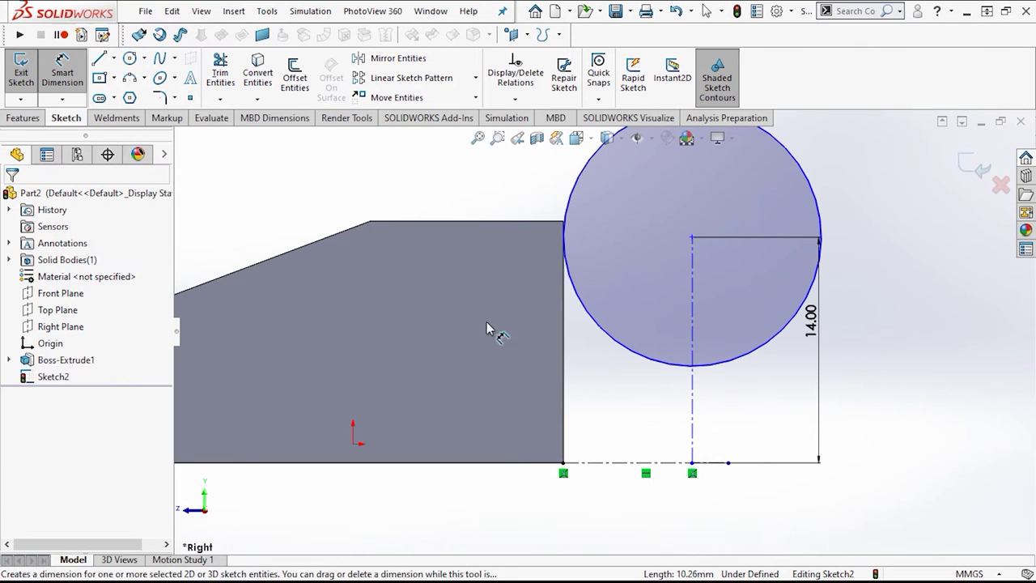
click(658, 465)
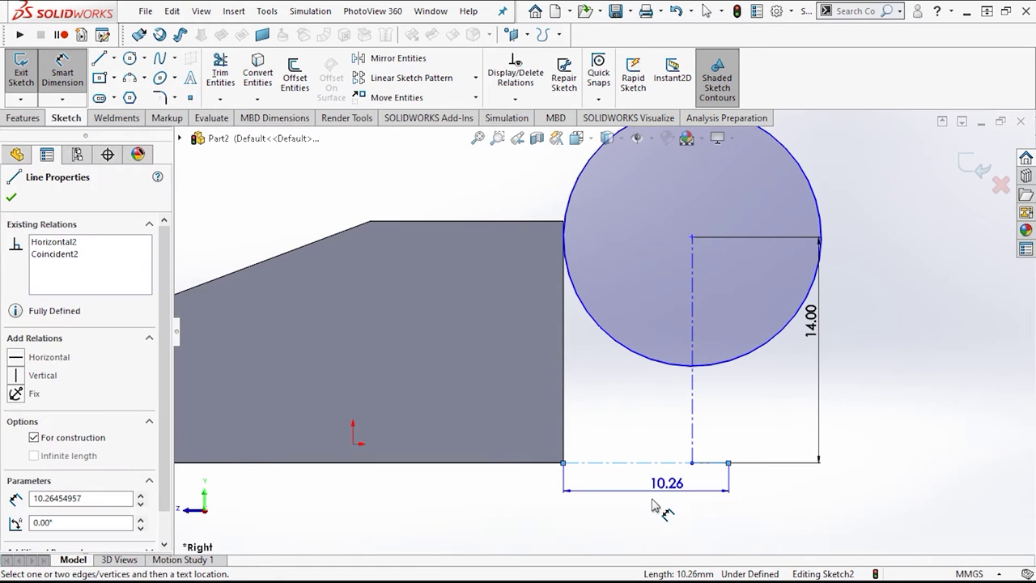
click(652, 500)
click(652, 506)
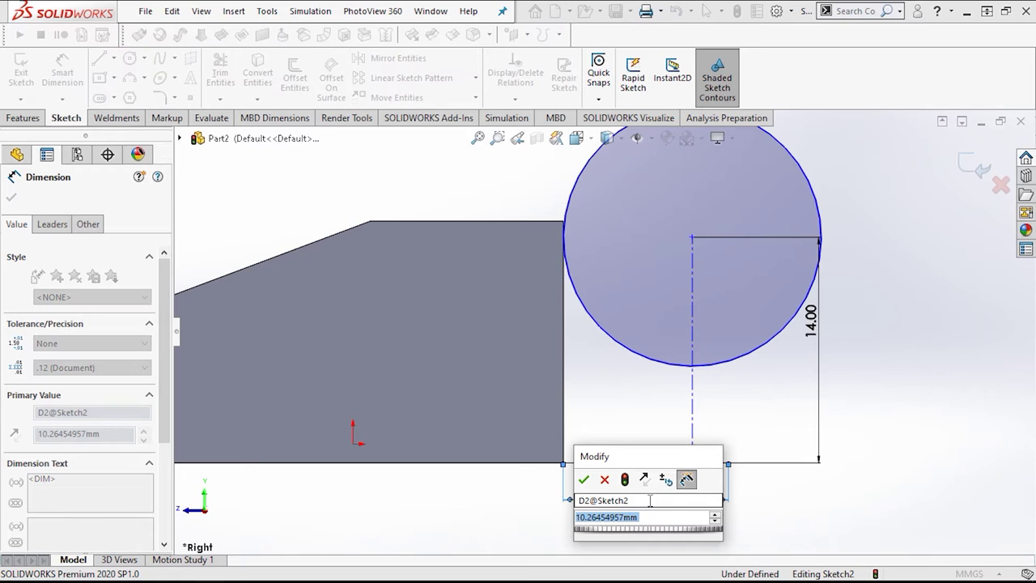
key(Return)
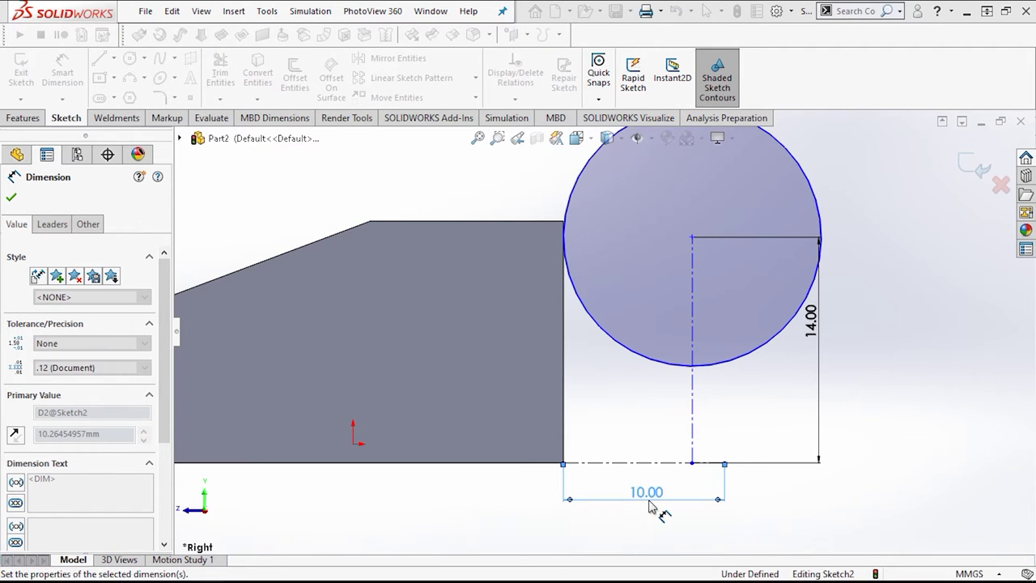
key(Escape)
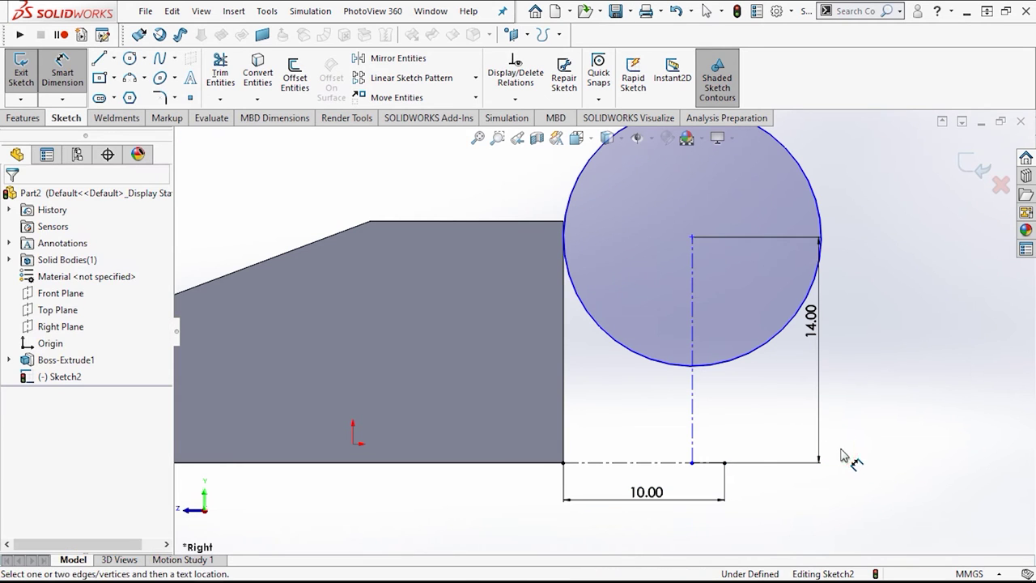
Step: Draw a slanted line from the 10.00 base point tangent to the circle, trimming its overshoot
key(l)
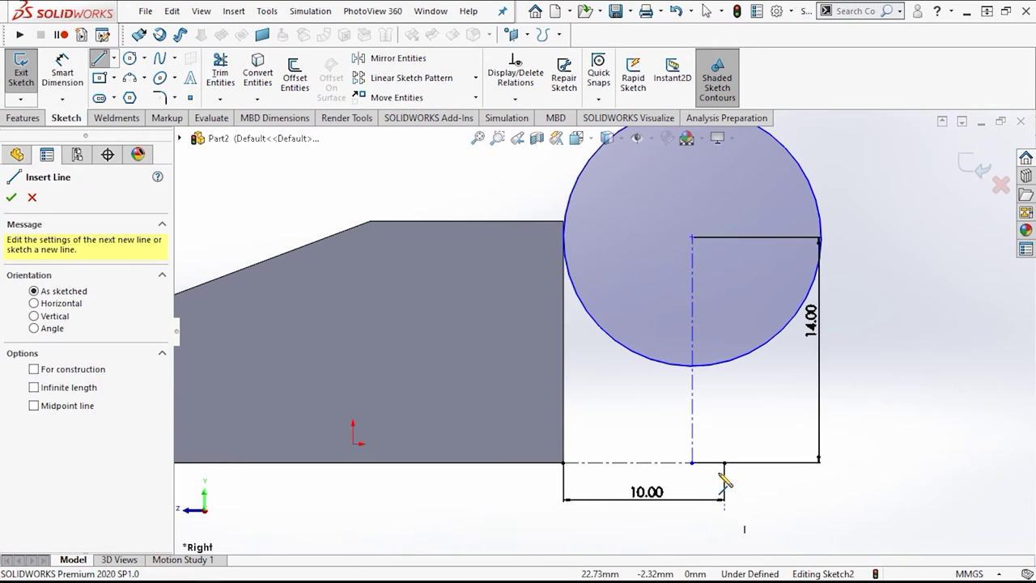
click(725, 462)
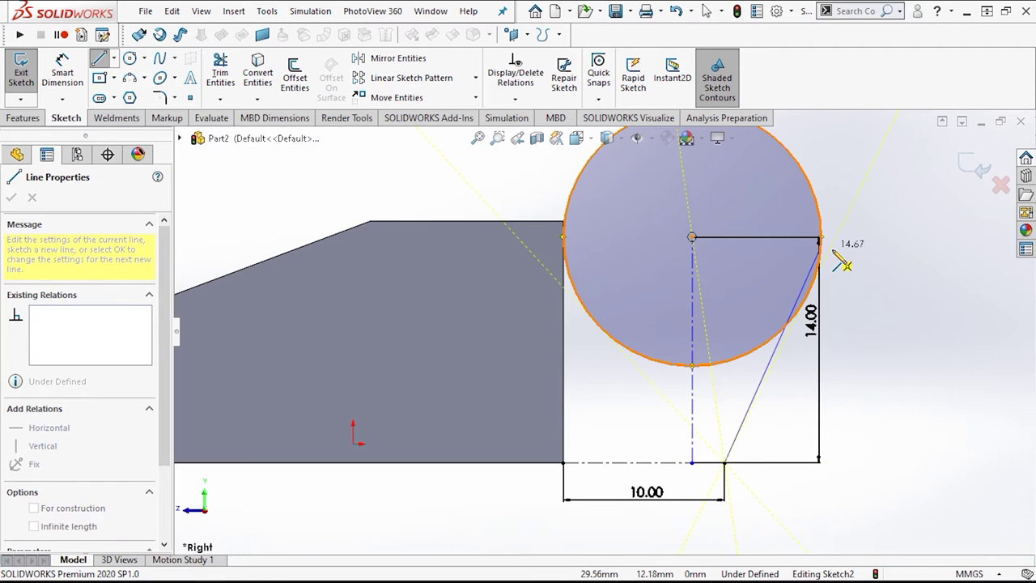
click(866, 177)
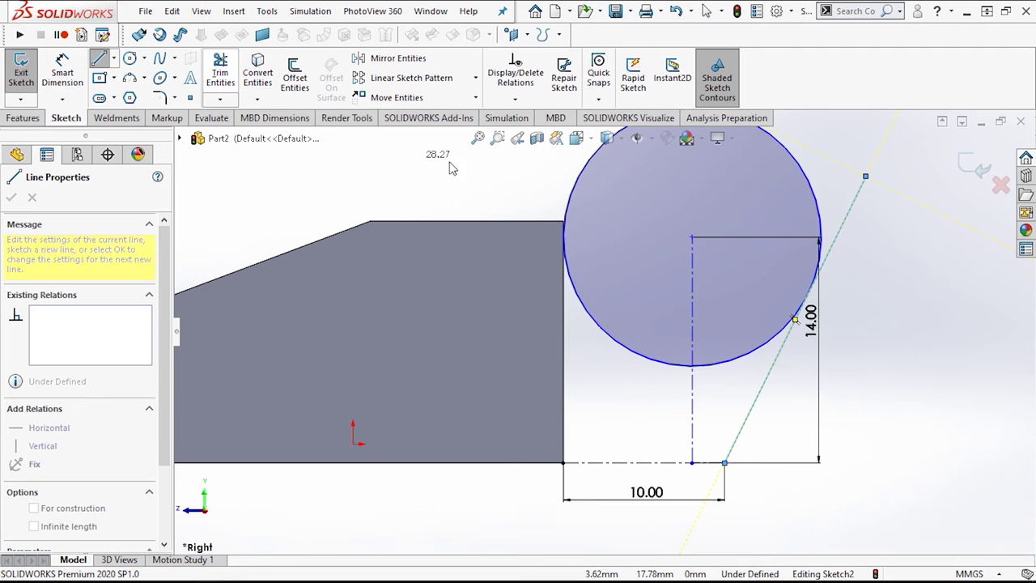
key(t)
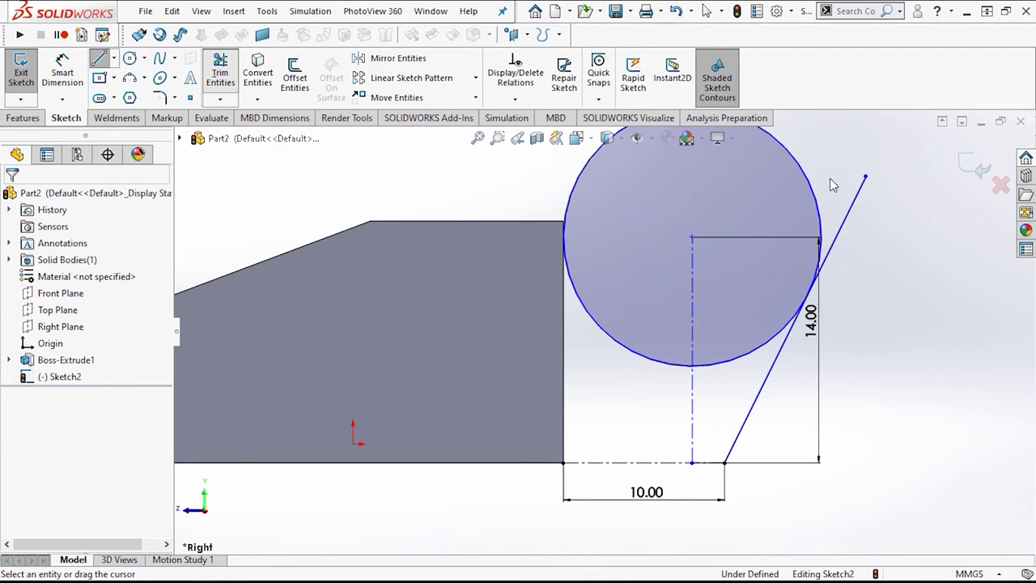
drag(850, 225, 830, 223)
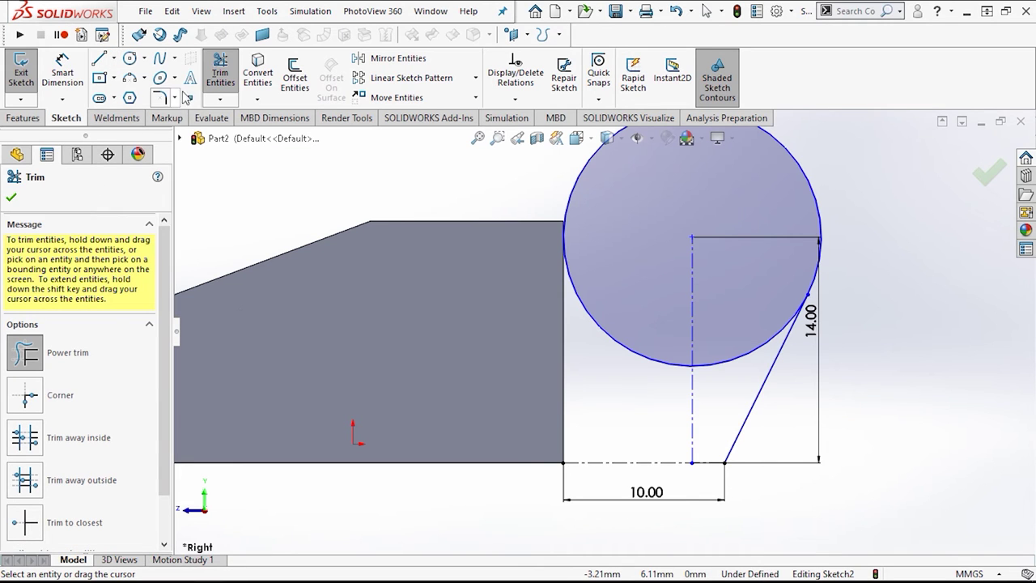
Step: Add lines along the block's end and base, then trim the circle's inner arcs to close the outline
click(100, 60)
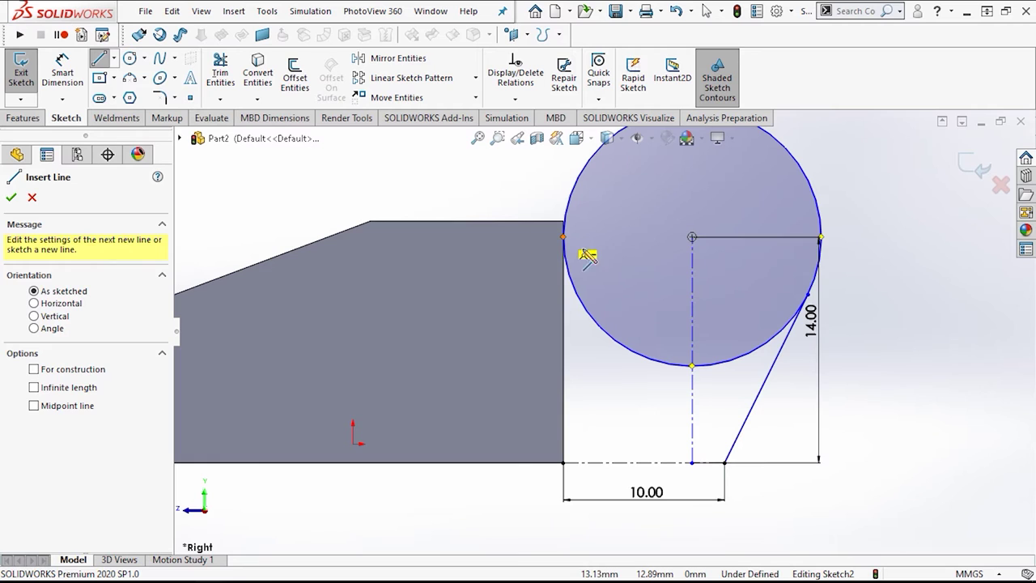
click(564, 238)
click(565, 464)
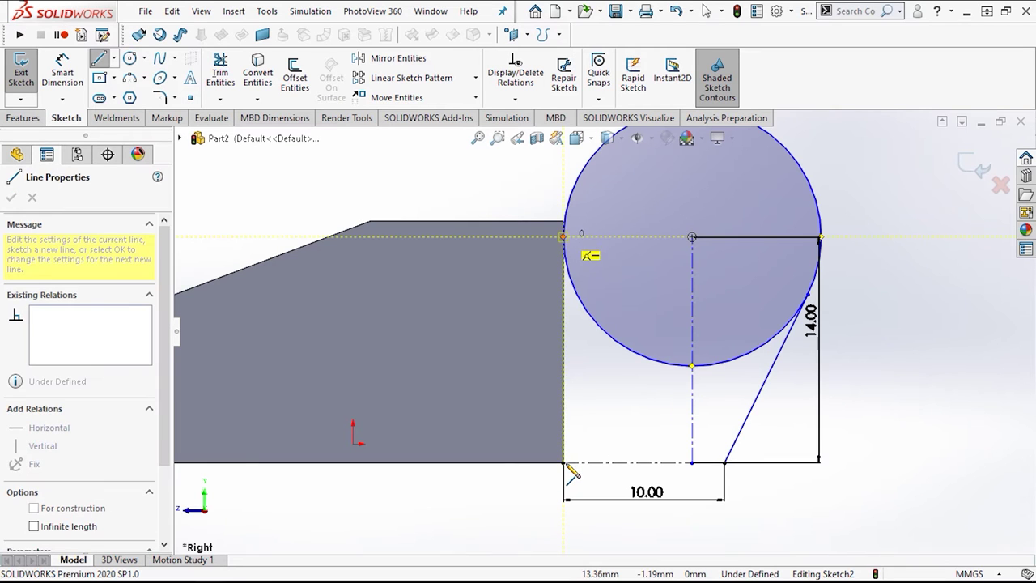
click(724, 462)
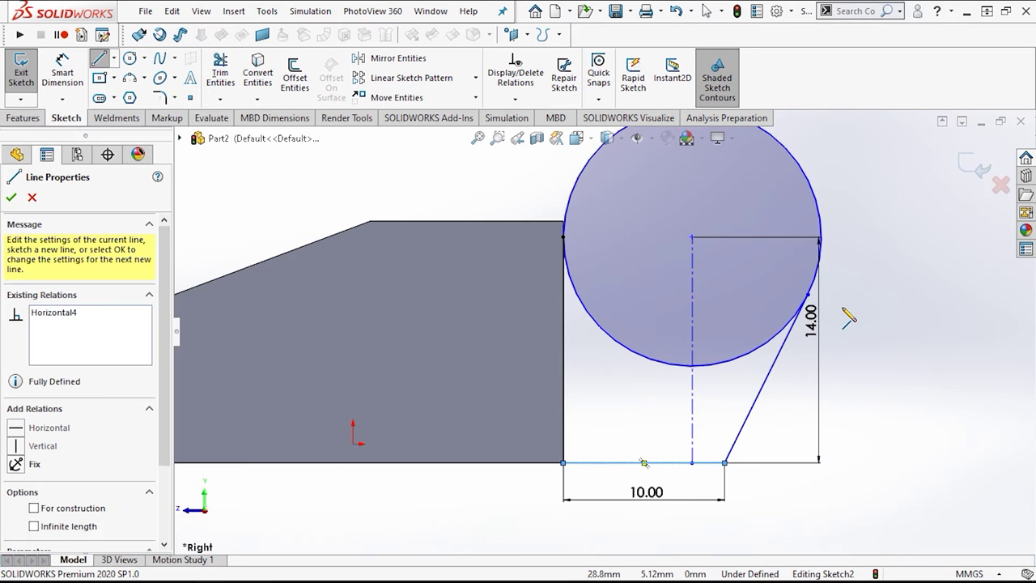
click(216, 84)
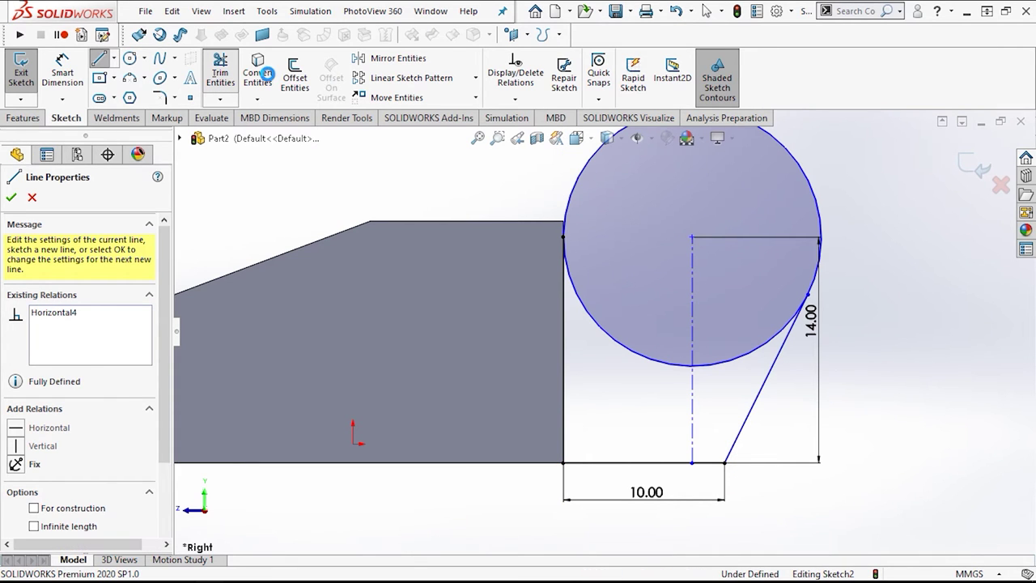
drag(659, 324, 642, 344)
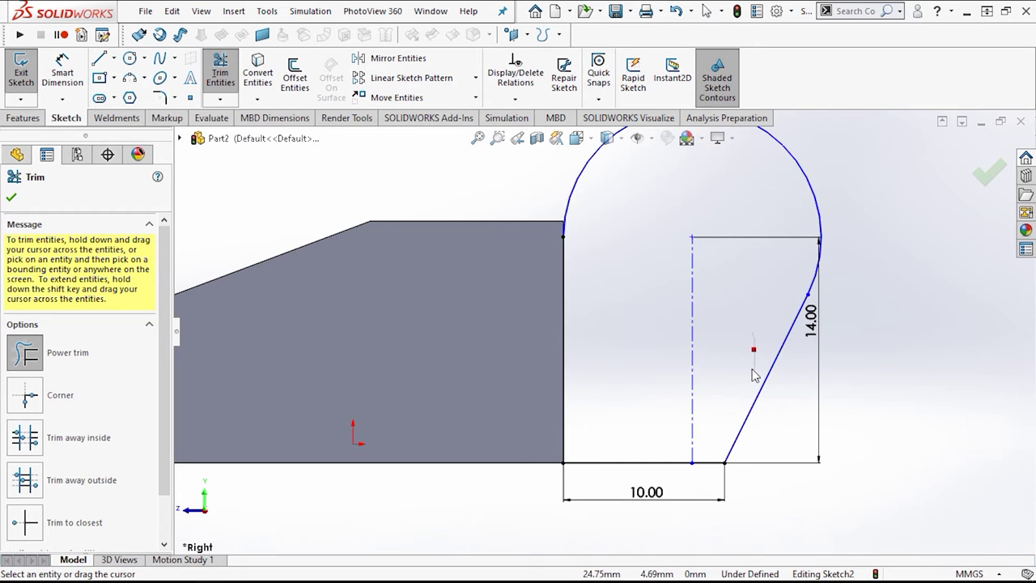
drag(759, 326, 775, 310)
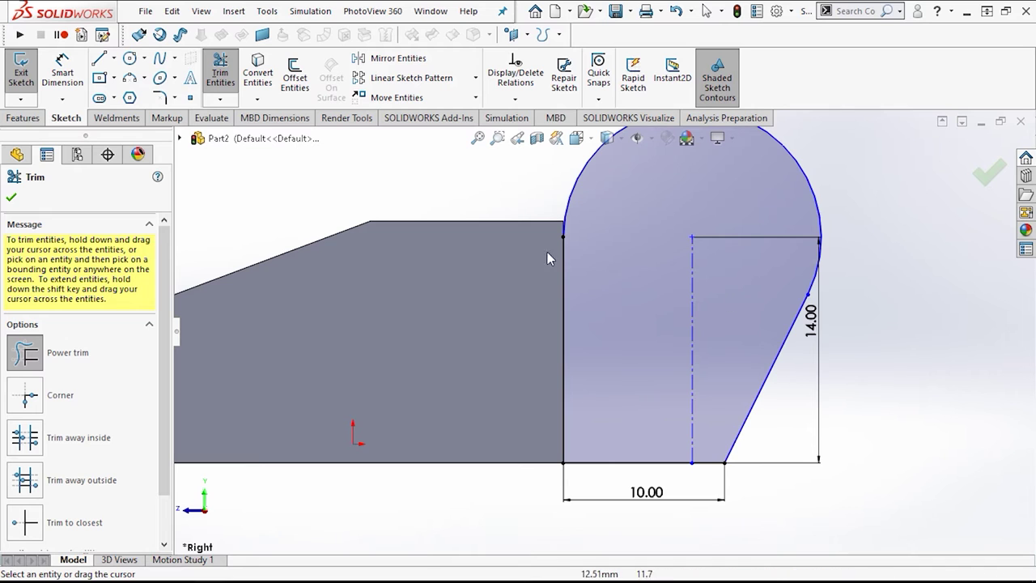
scroll(601, 204, down, 2)
scroll(583, 286, down, 1)
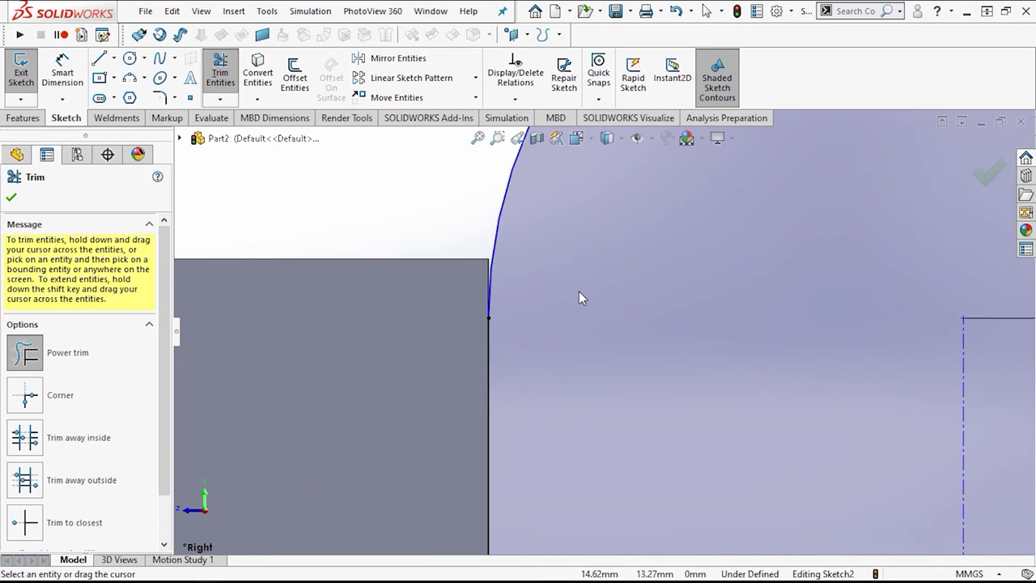
scroll(579, 291, up, 3)
scroll(599, 324, up, 1)
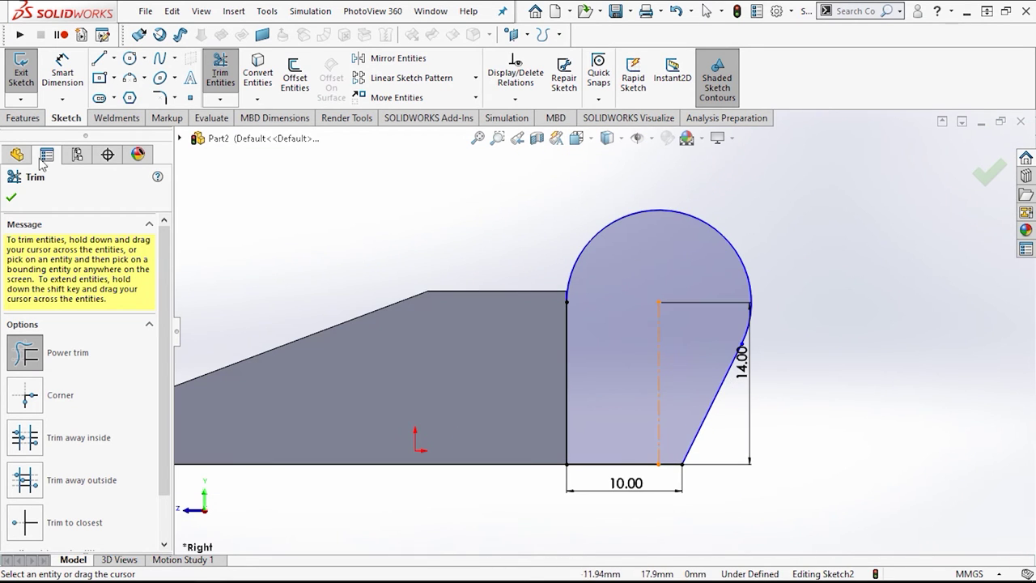
Step: Add an 8.2 mm diameter hole circle at the lug's arc centre
click(130, 61)
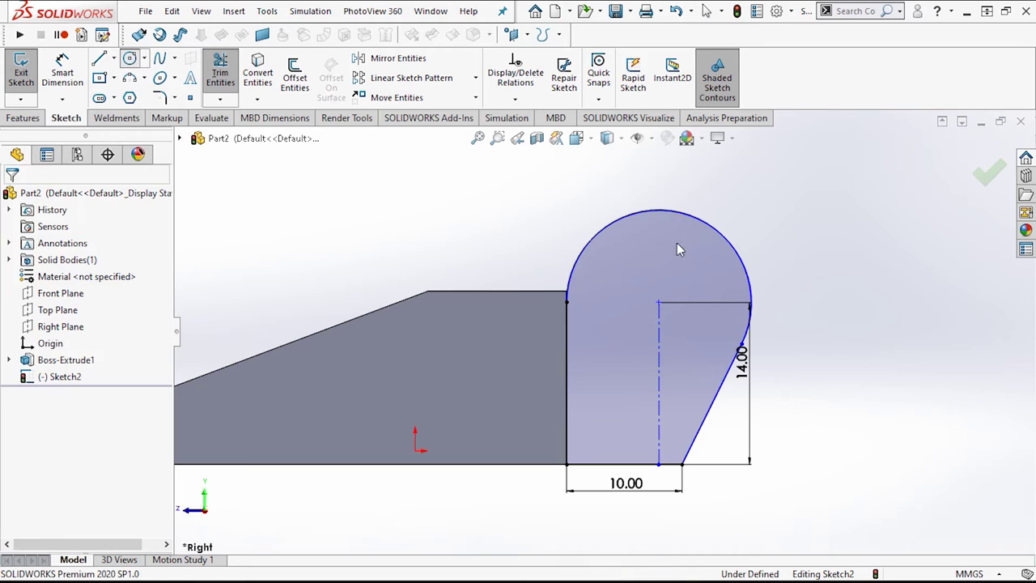
click(658, 302)
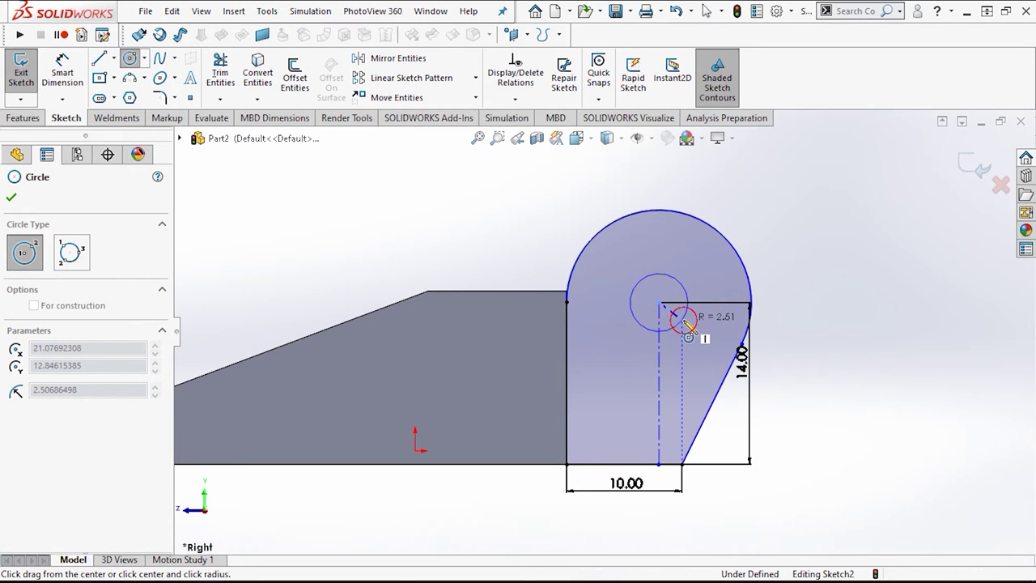
click(684, 321)
click(63, 71)
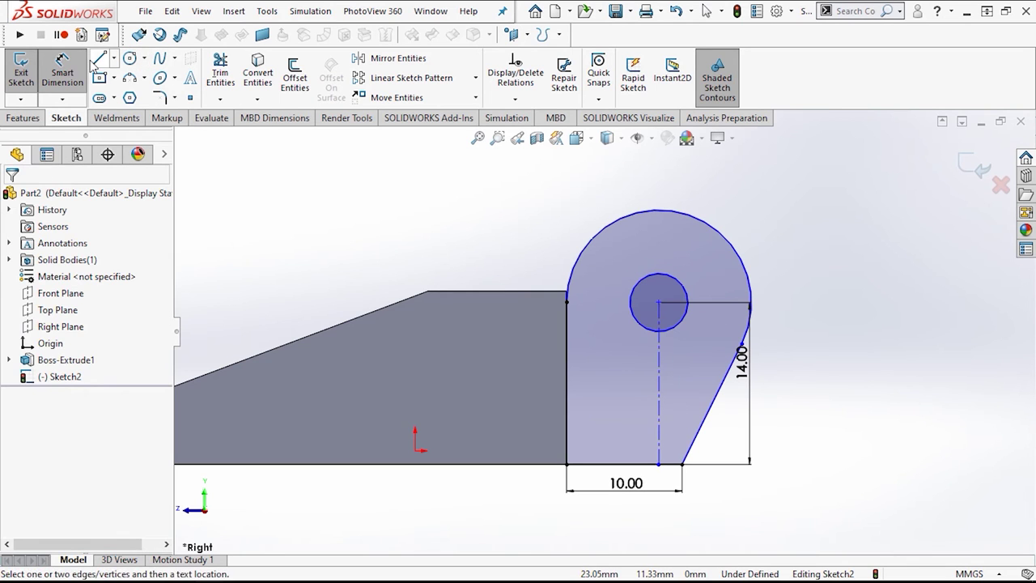
click(678, 288)
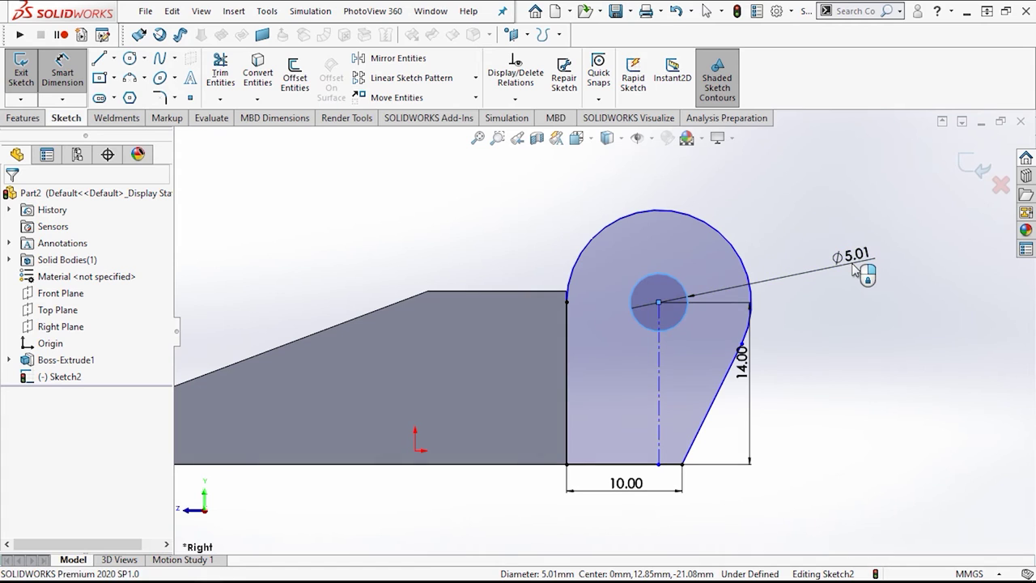
click(854, 267)
text(8)
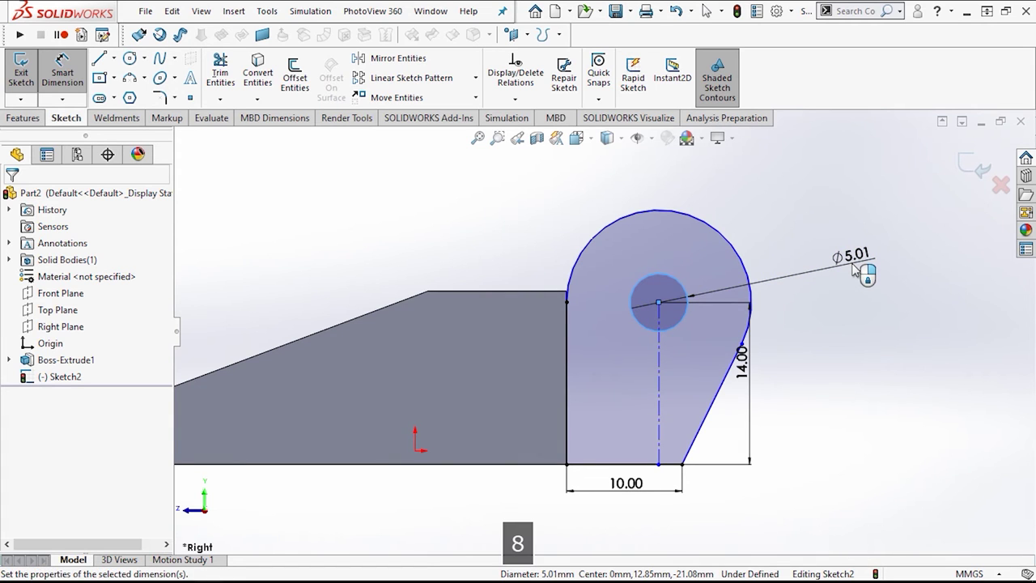
text(.2)
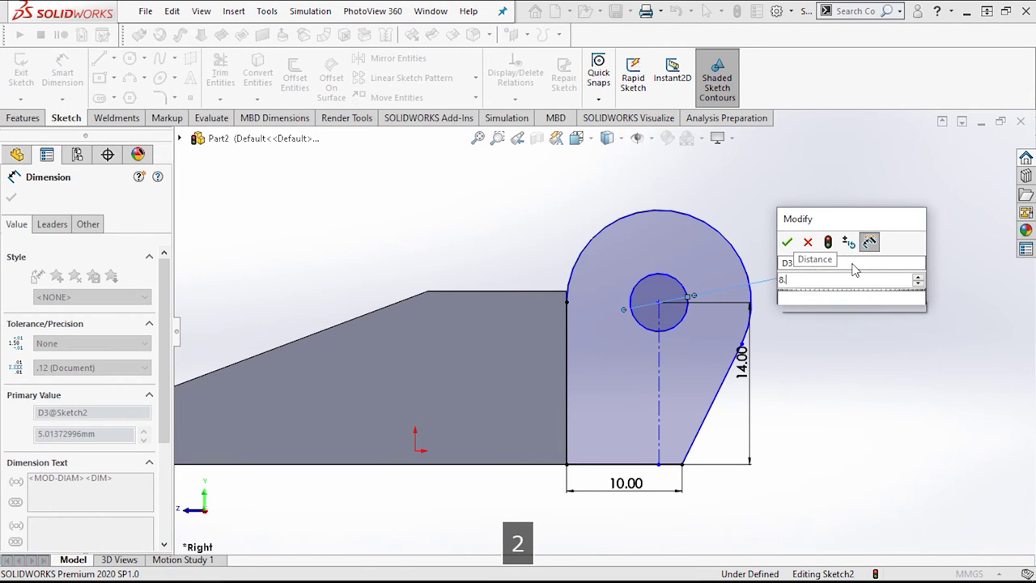
key(Return)
click(834, 140)
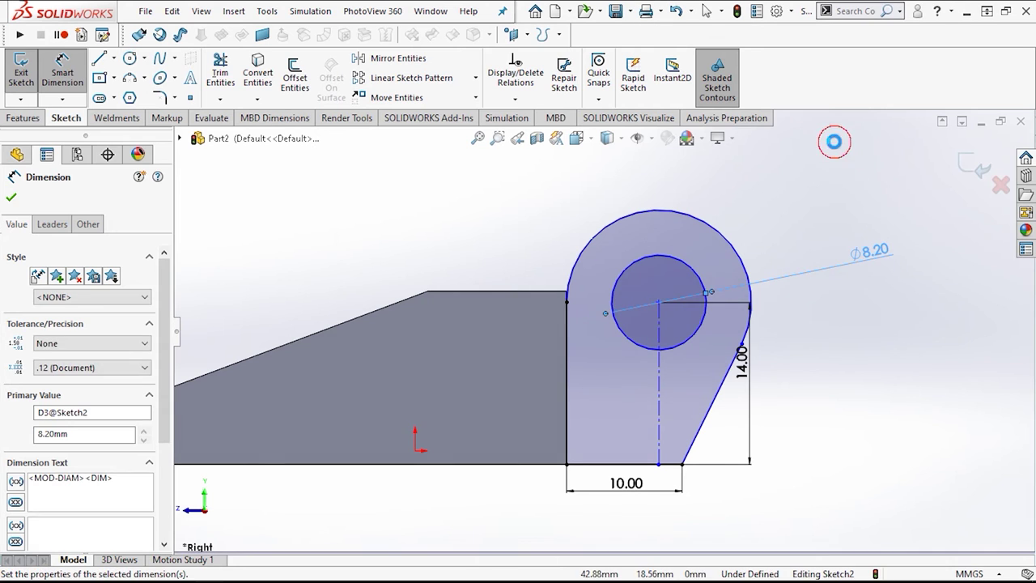
Step: Dimension the lug's outer arc to R8.00 and exit the sketch
click(723, 231)
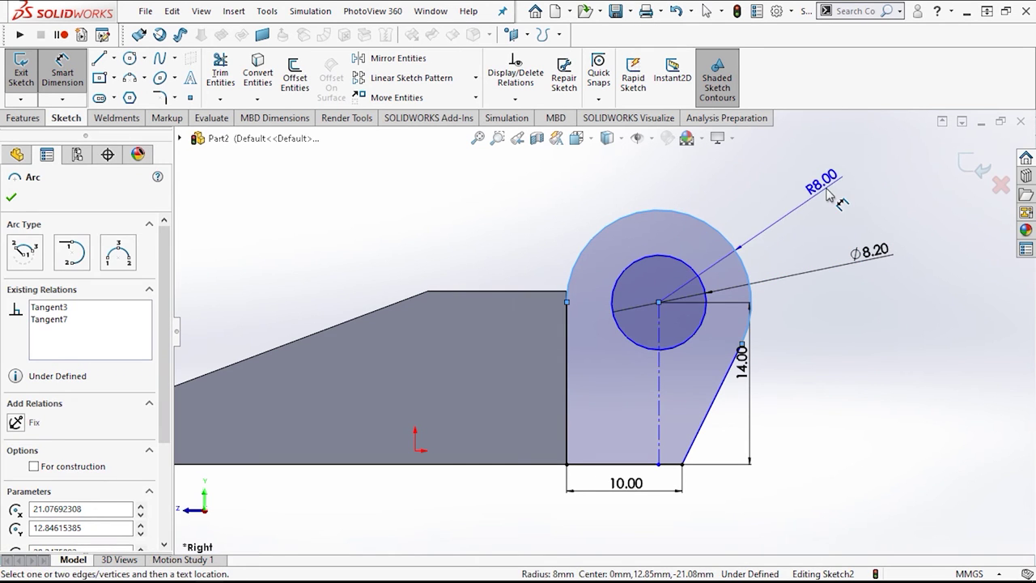
click(833, 194)
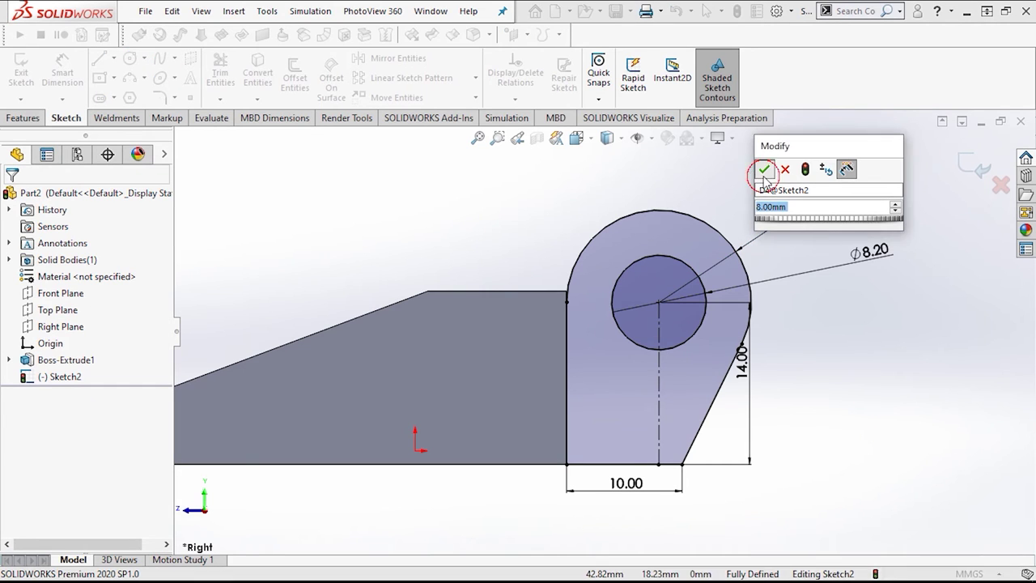
click(763, 170)
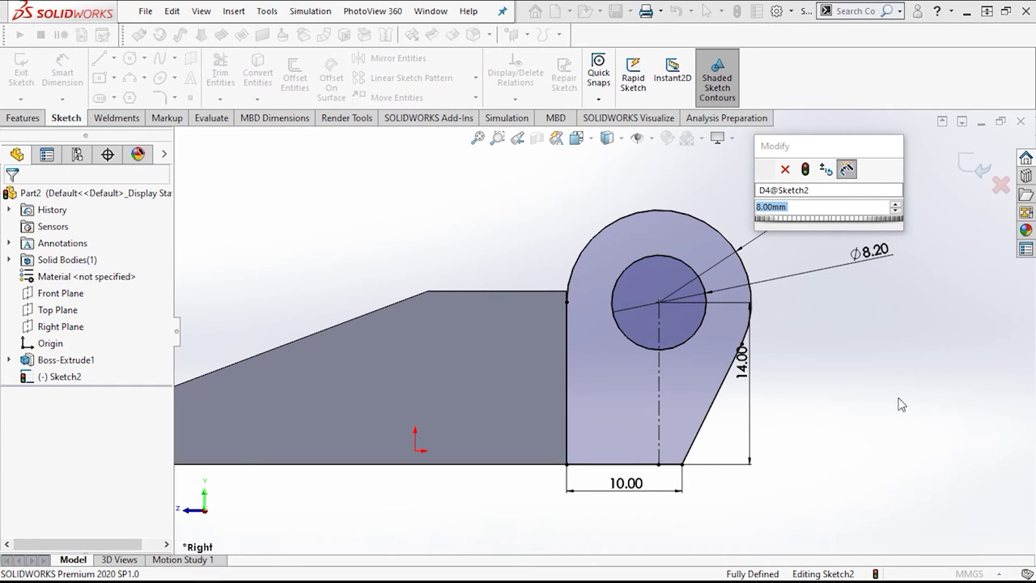
click(937, 450)
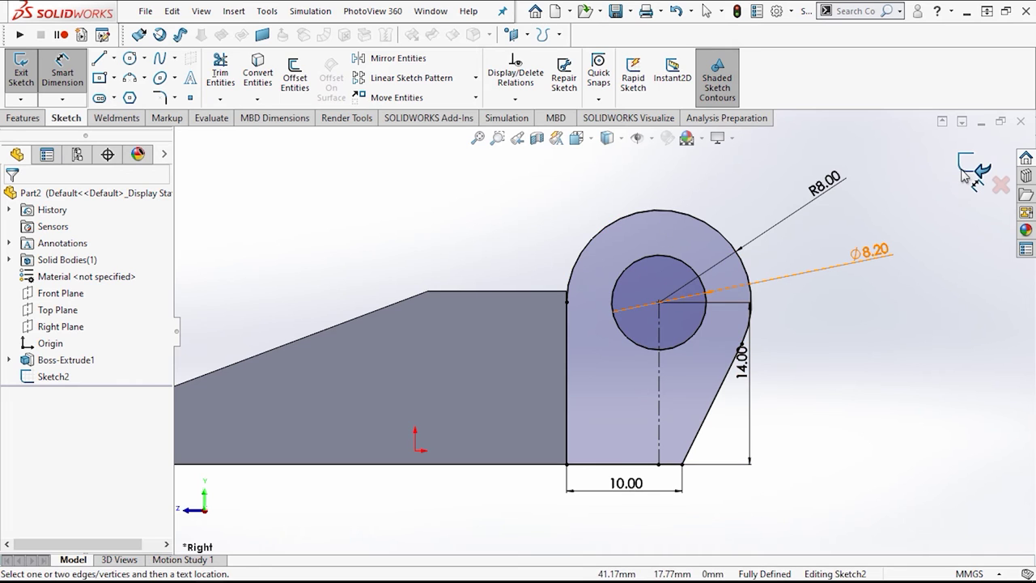
click(659, 463)
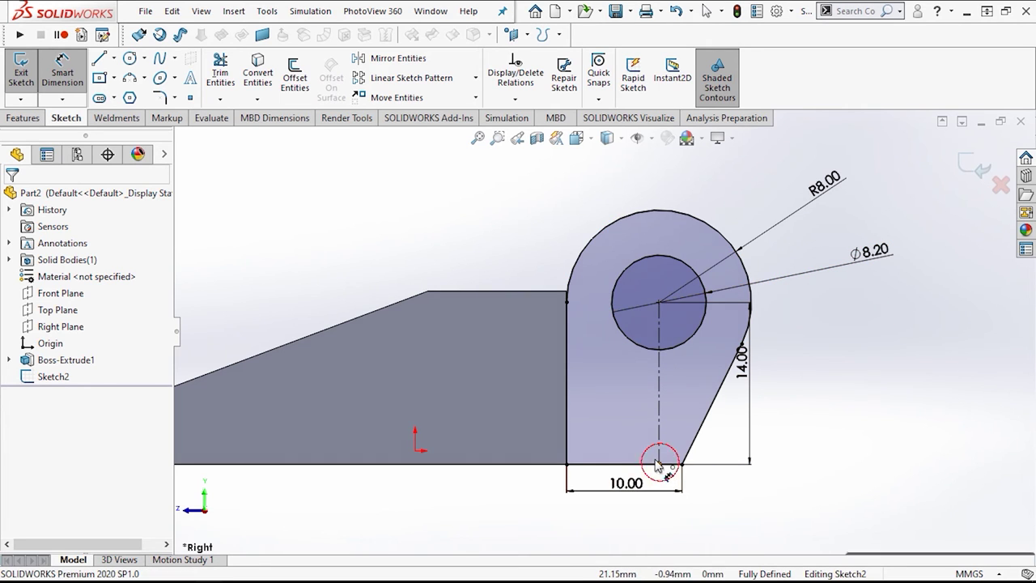
click(669, 215)
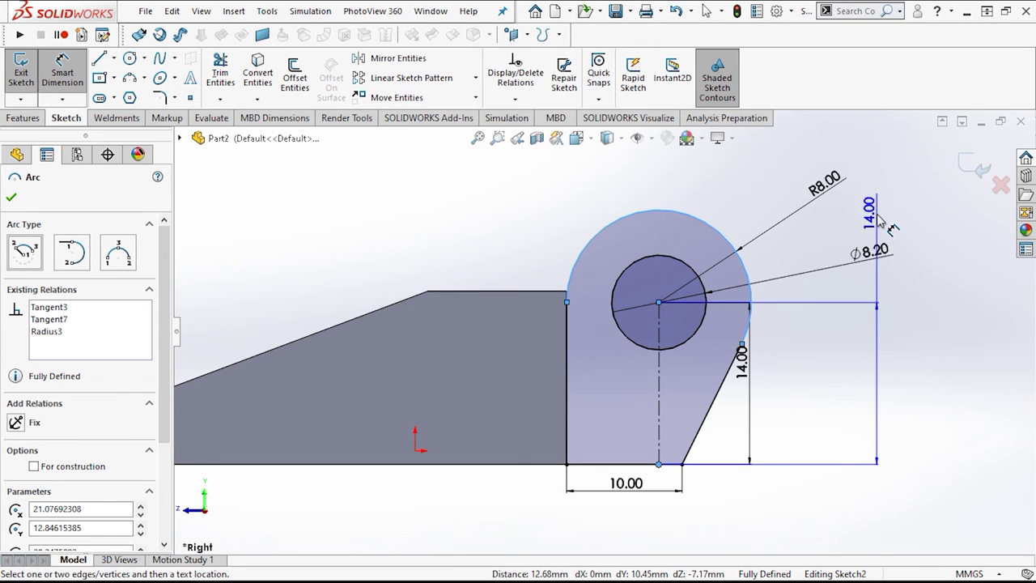
key(Escape)
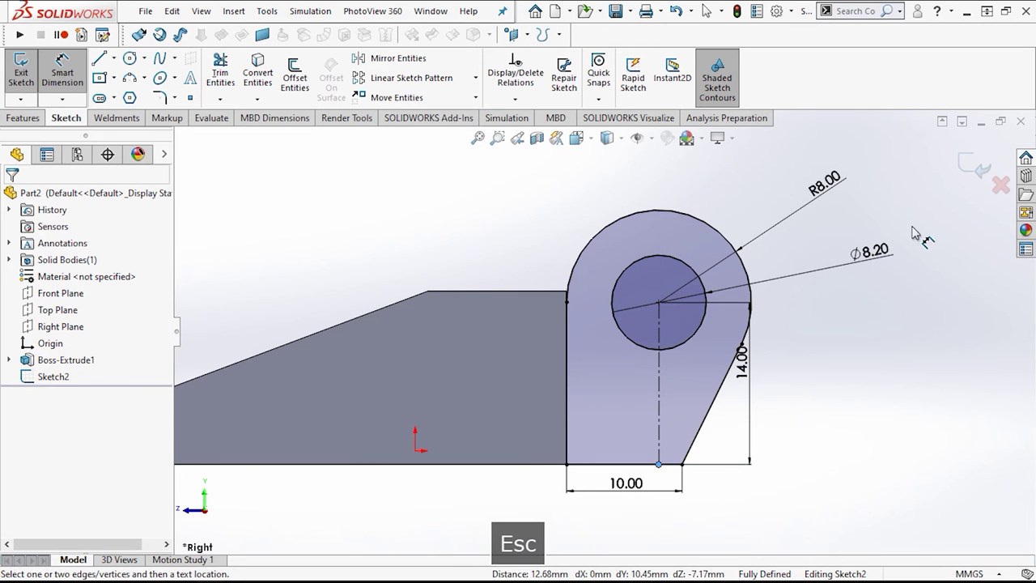
click(971, 174)
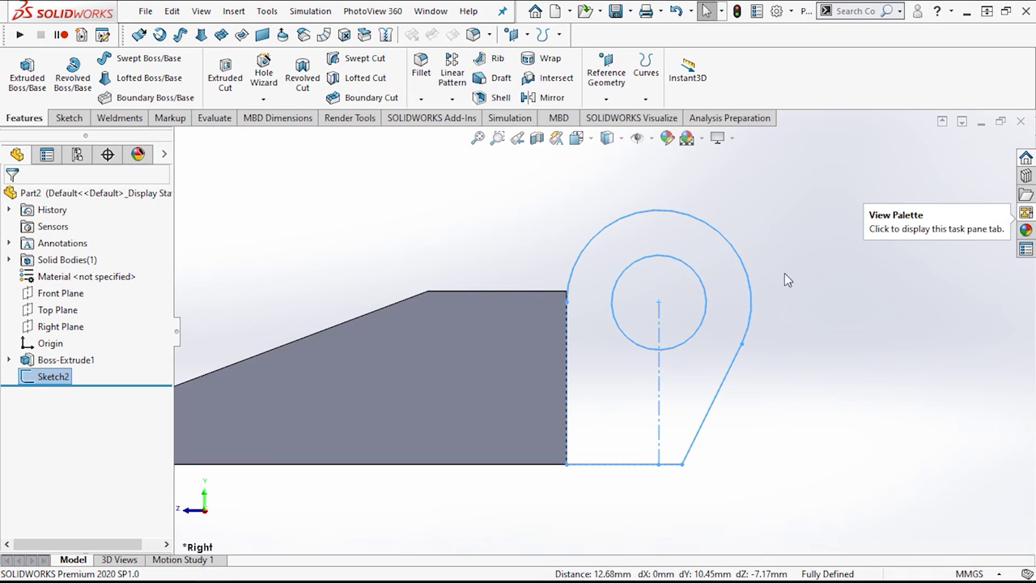
Step: Extrude the lug sketch Mid Plane to 16 mm thick, merged with the block
click(22, 78)
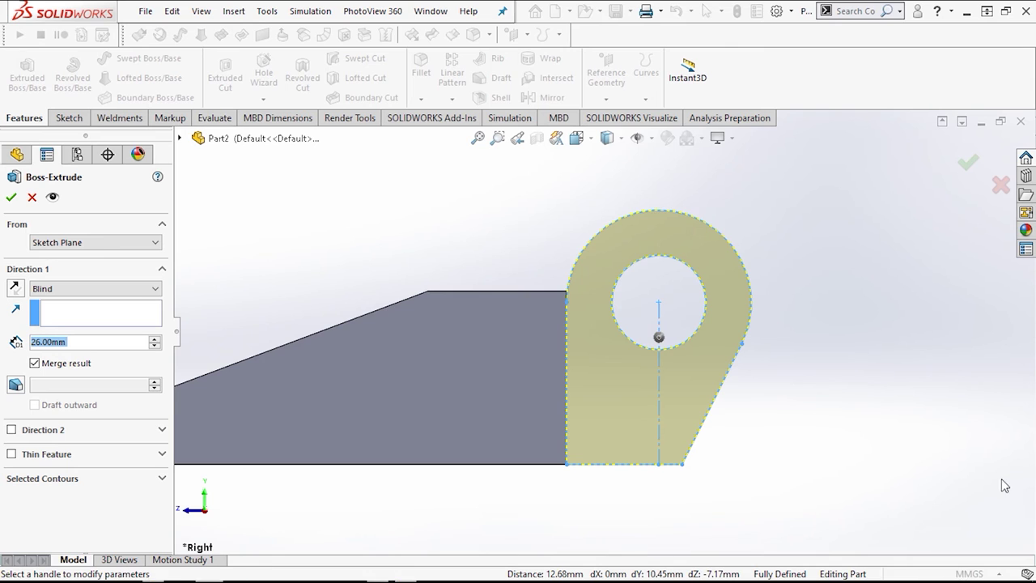
scroll(766, 405, up, 2)
middle_drag(765, 405, 674, 429)
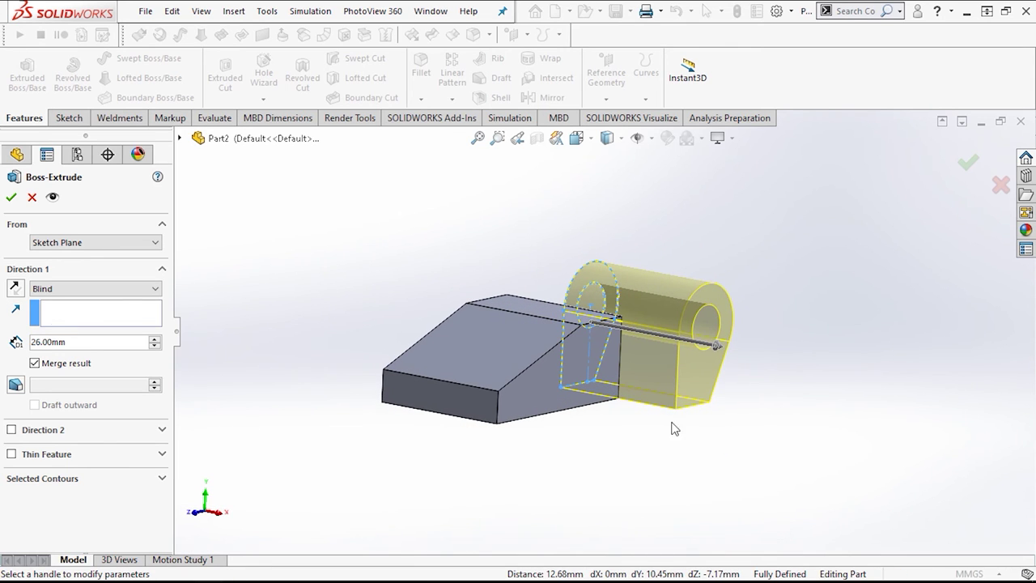
click(94, 289)
click(49, 361)
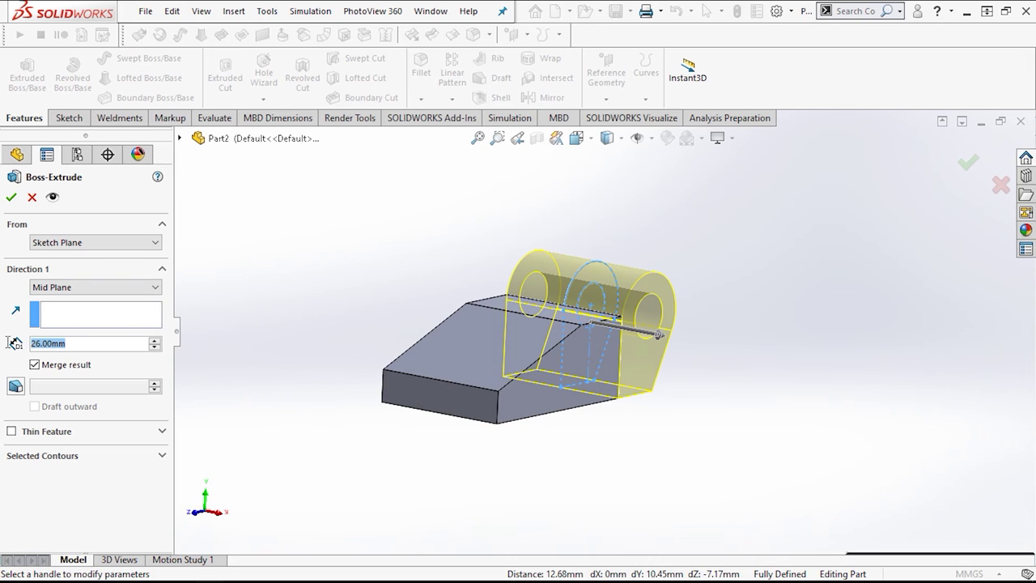
text(16)
key(Return)
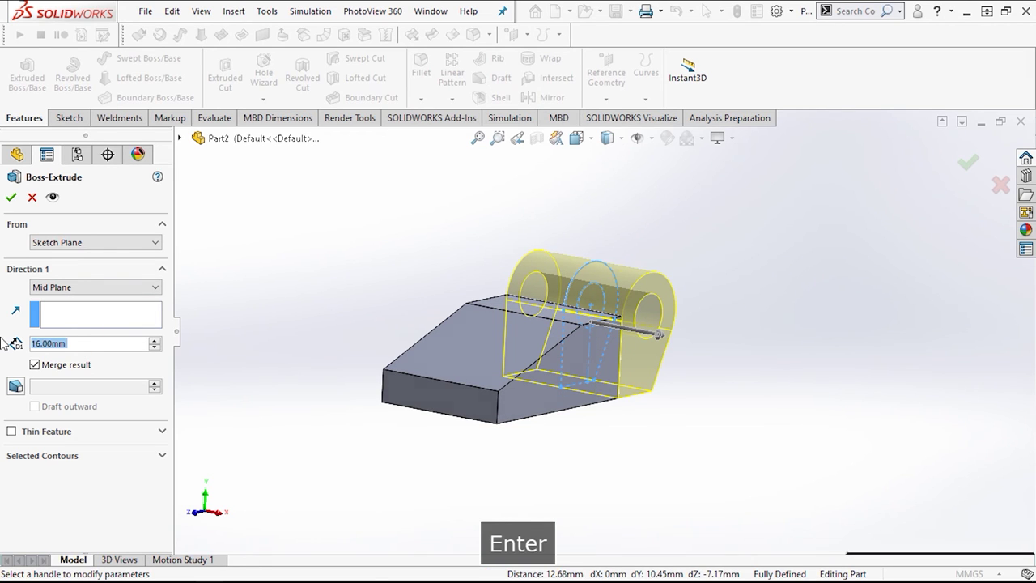
click(971, 161)
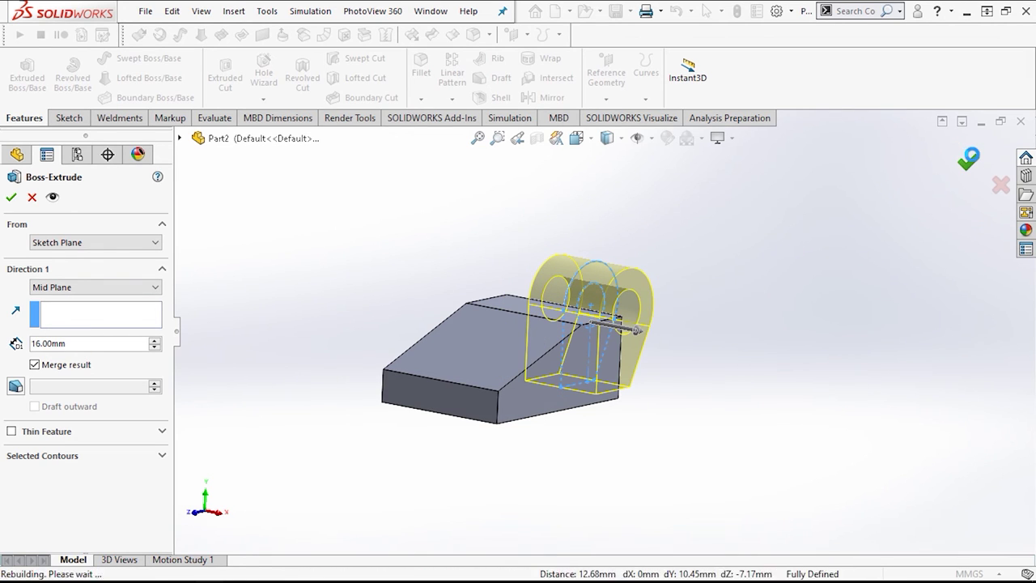
click(803, 334)
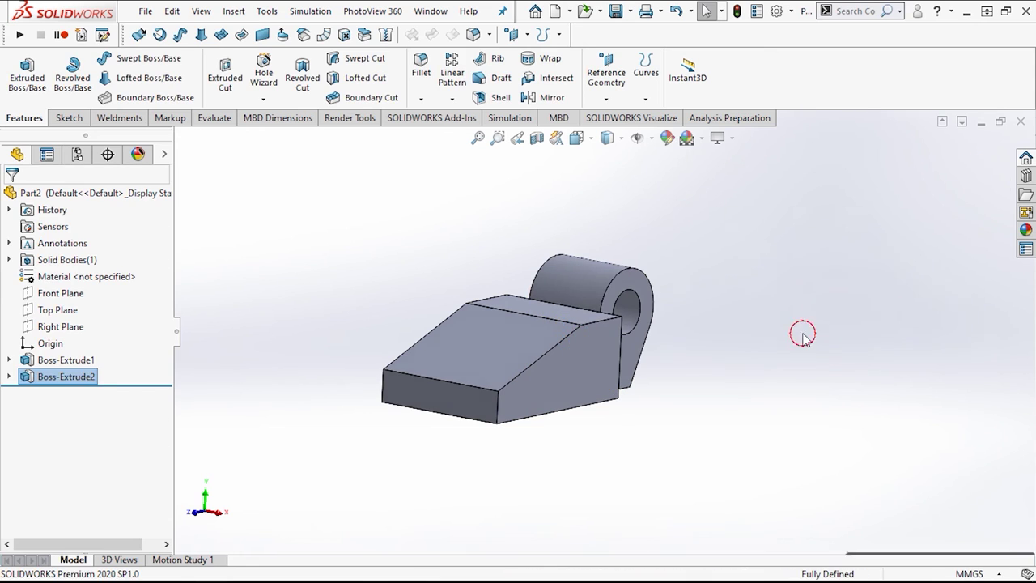
Step: Start a sketch on the block's top face and draw a center rectangle from the end-edge midpoint
click(546, 309)
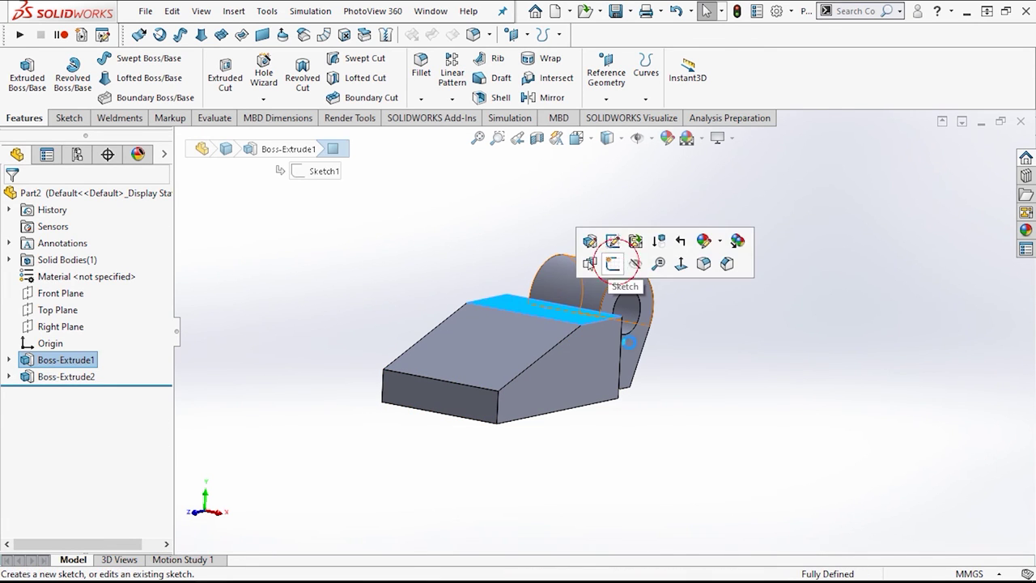
click(625, 240)
click(777, 437)
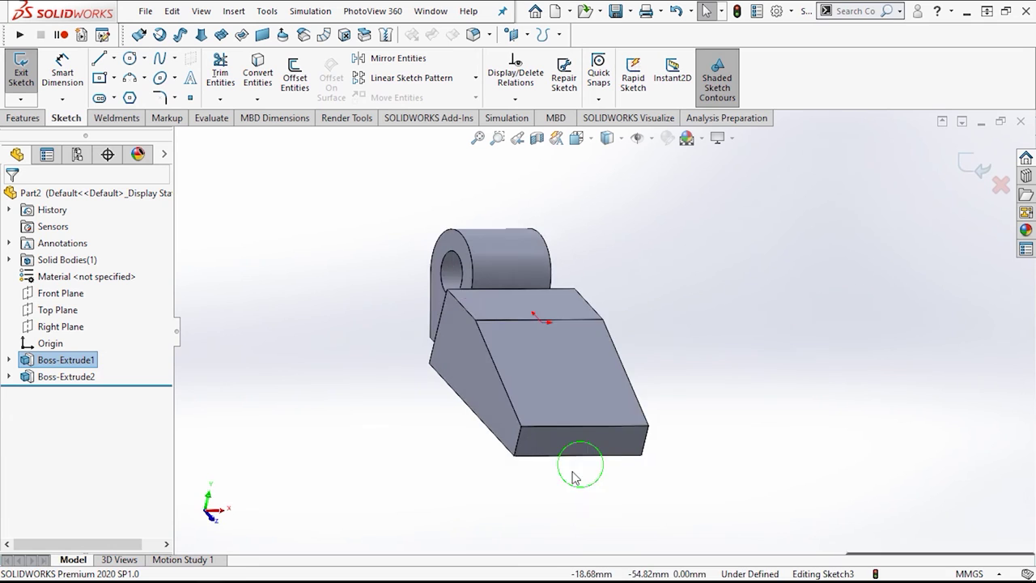
key(space)
click(477, 309)
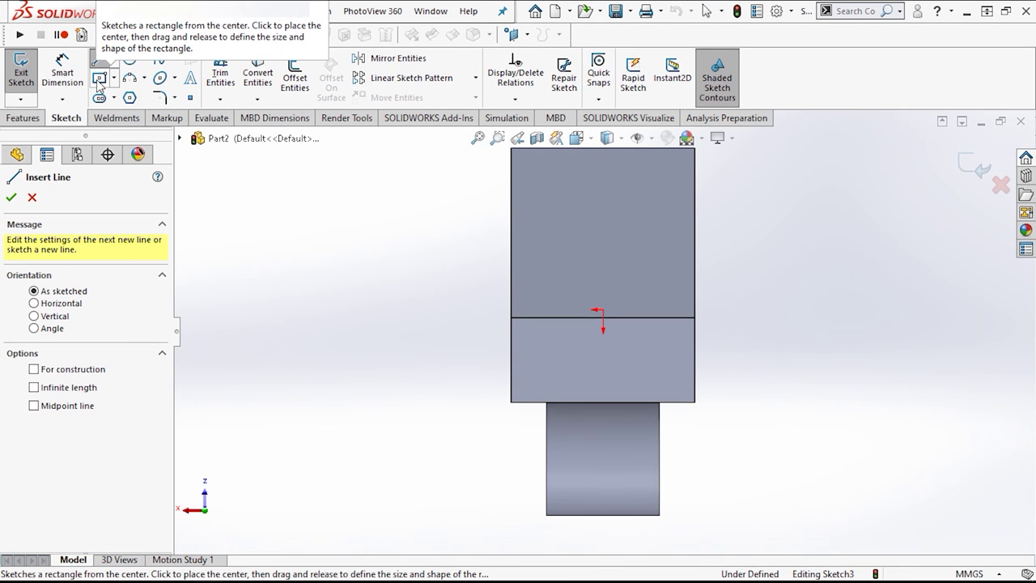
click(98, 81)
scroll(539, 324, up, 2)
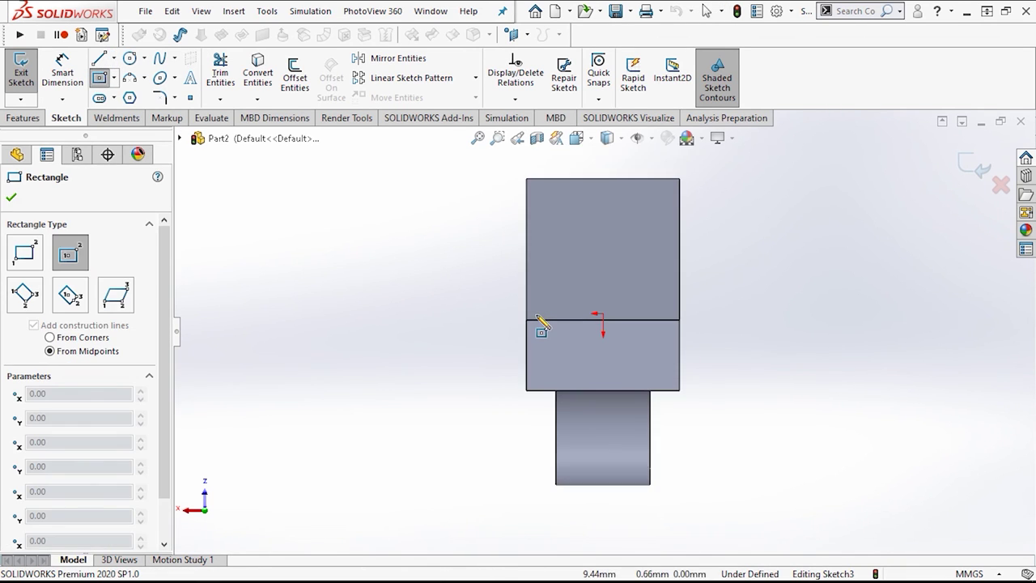
click(600, 208)
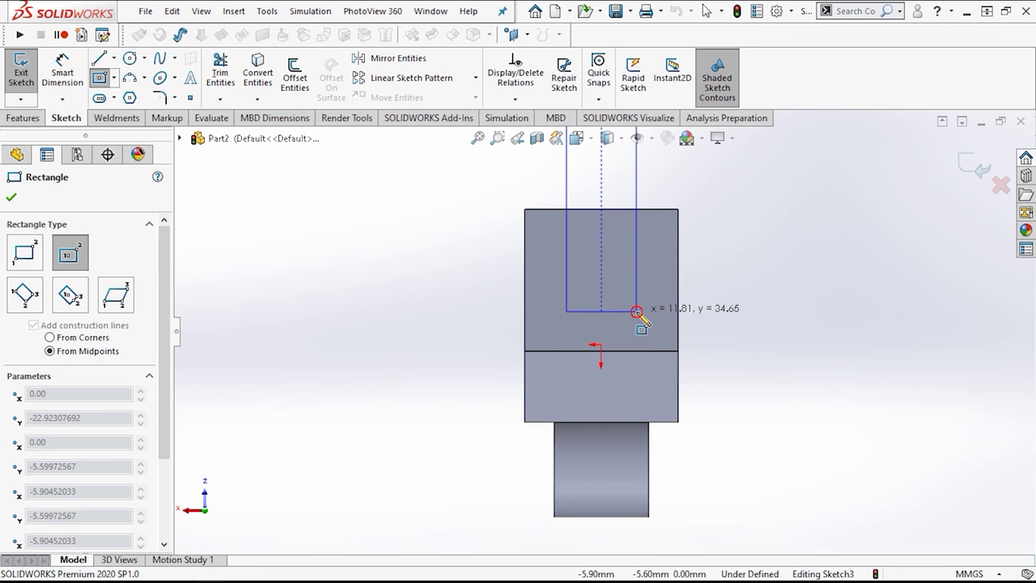
click(637, 312)
Step: Dimension the slot rectangle to 18 mm long and 8 mm wide, then exit the sketch
click(63, 71)
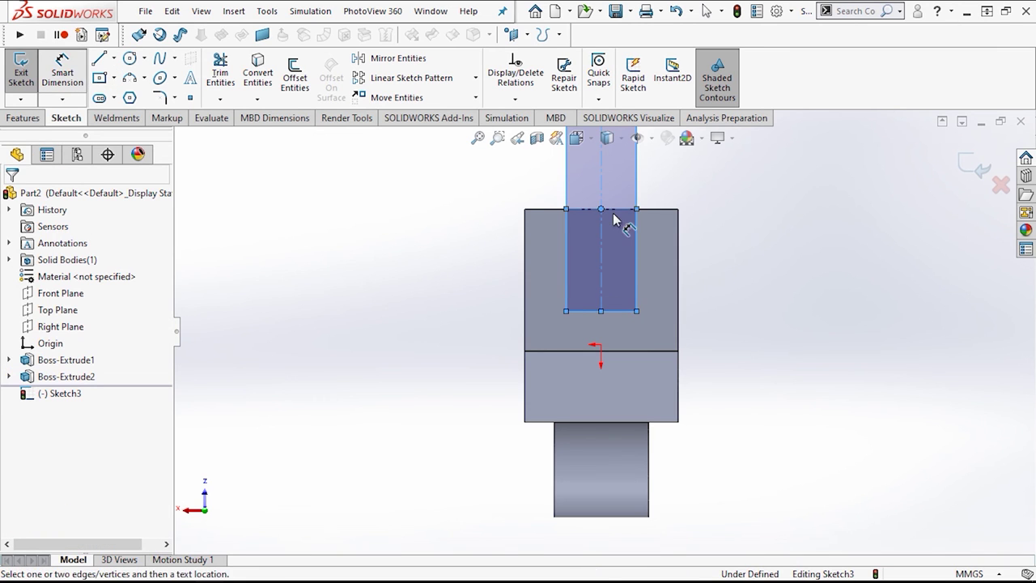
click(632, 312)
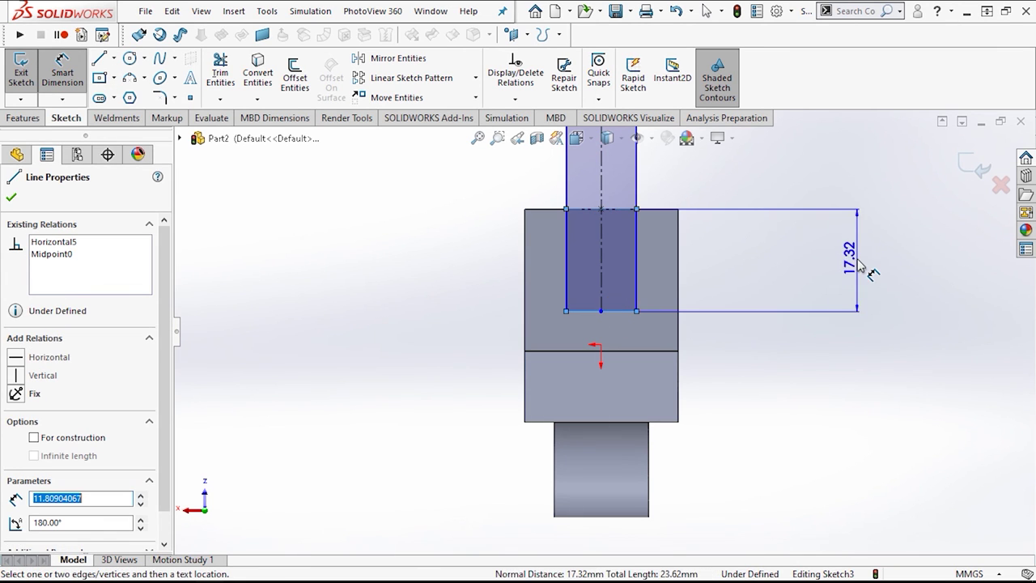
click(863, 267)
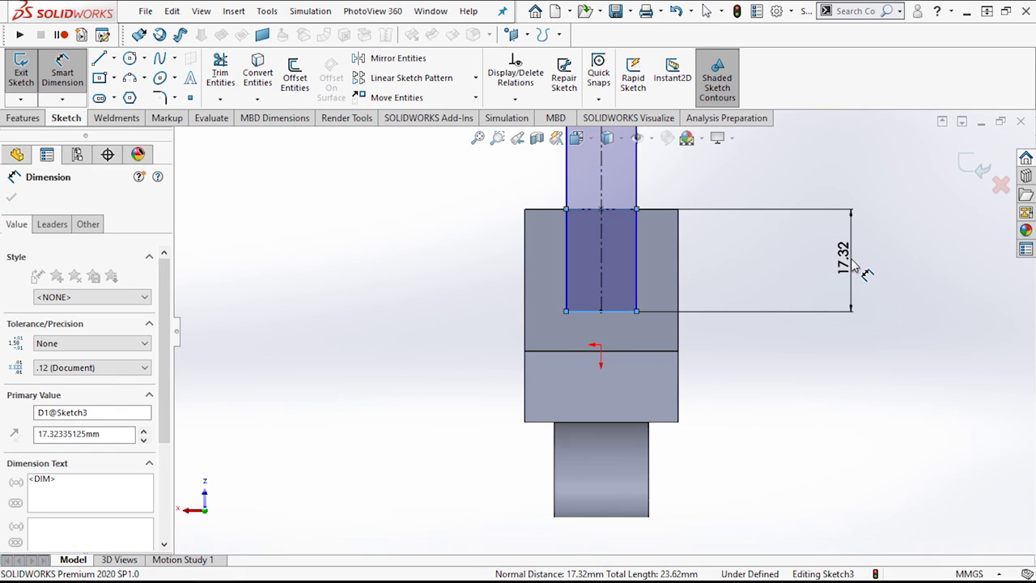
text(1)
key(Return)
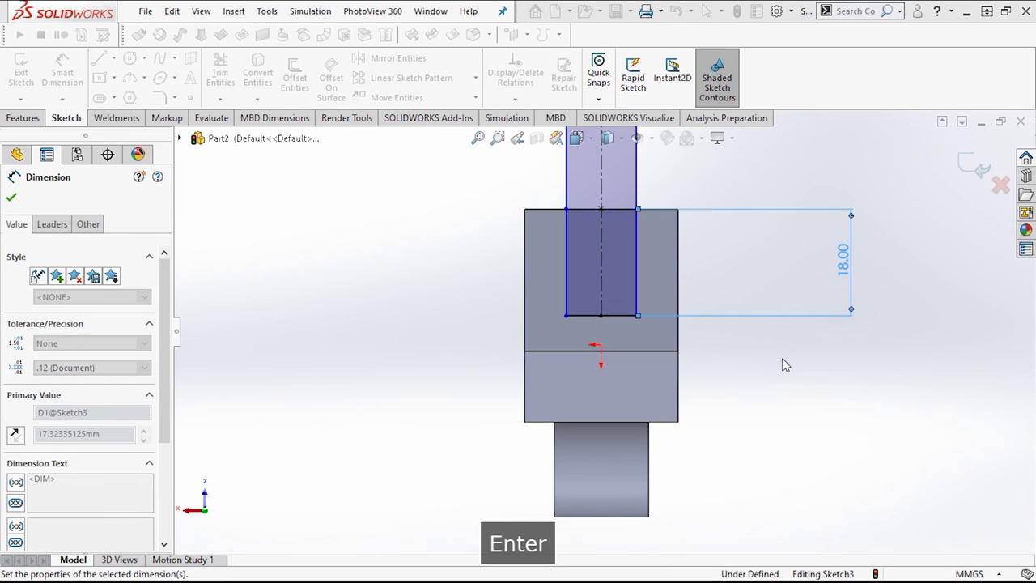
click(615, 348)
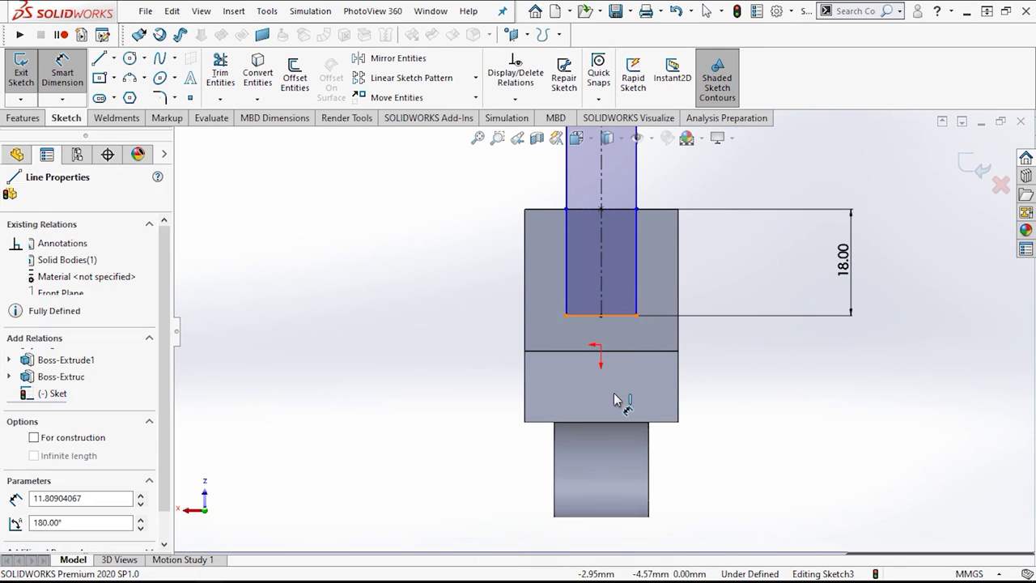
click(615, 398)
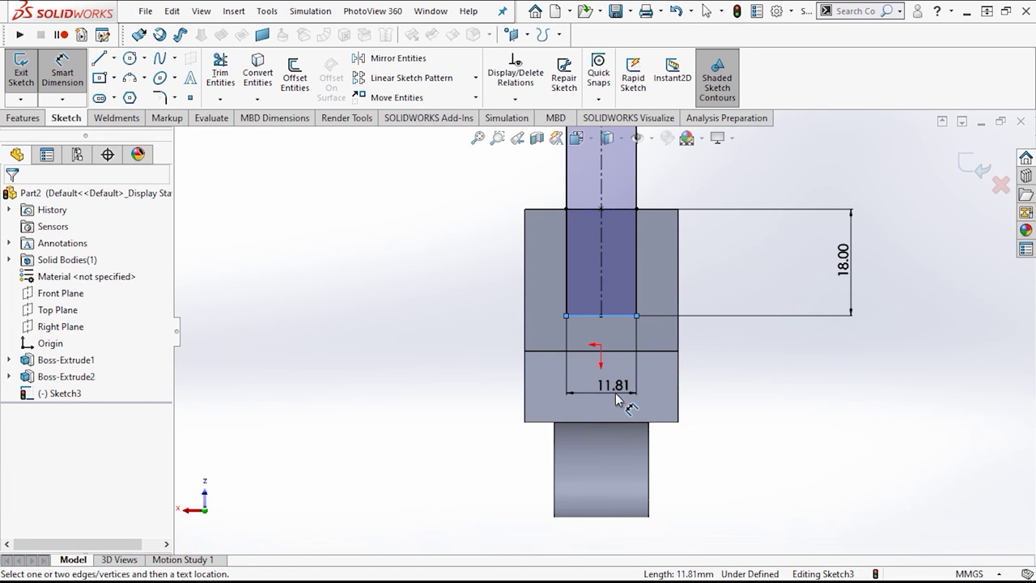
text(8)
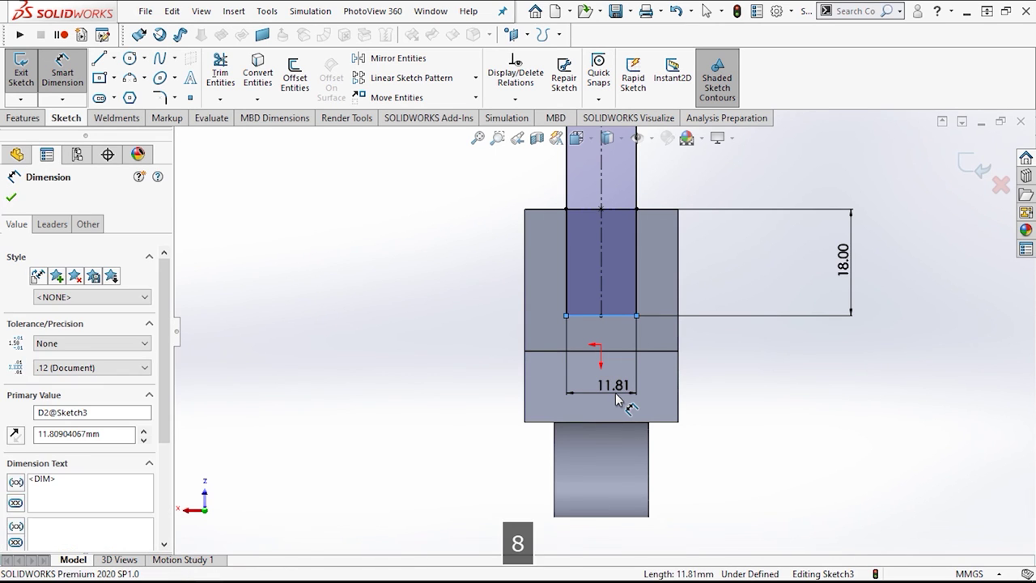
key(Return)
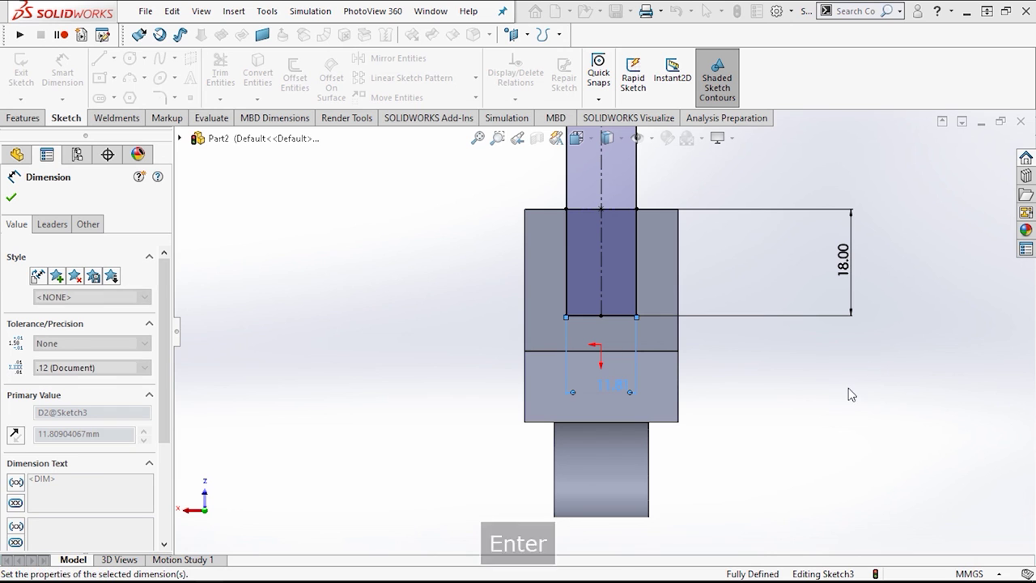
click(978, 167)
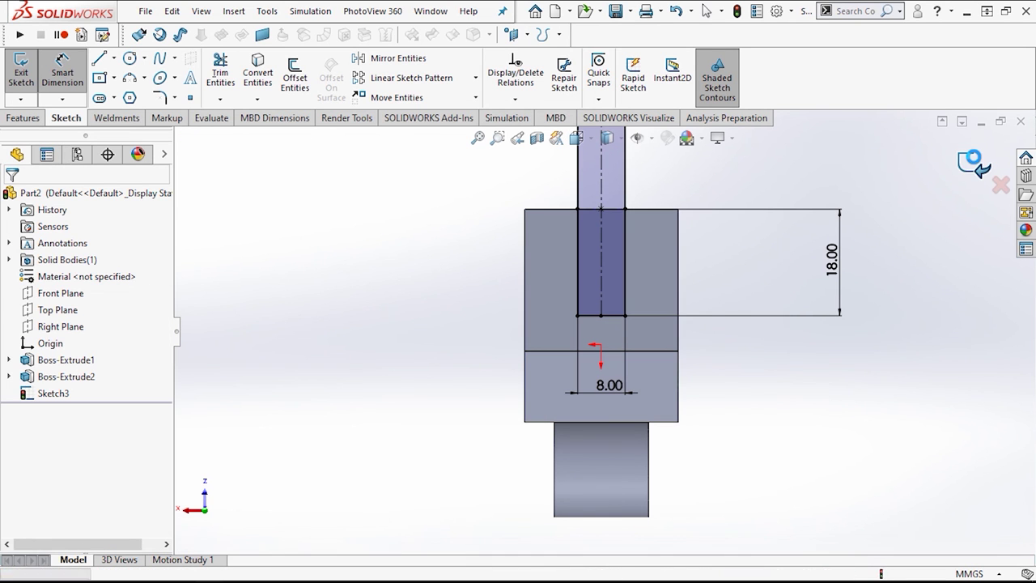
key(ctrl+b)
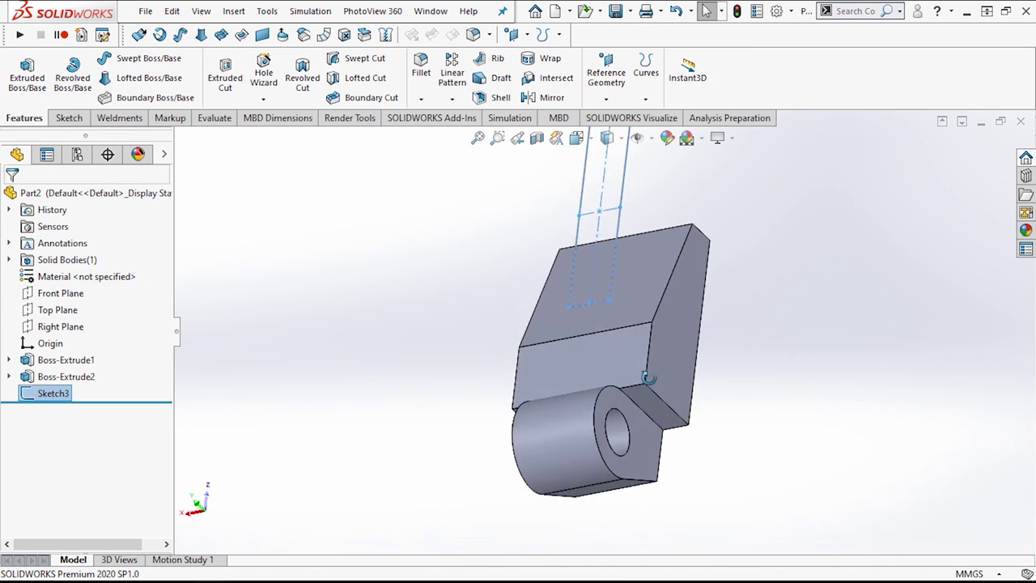
Step: Extrude-cut the 8 mm slot sketch from the sketch plane, Up To Next, into the block's sloped end
middle_drag(682, 479, 797, 302)
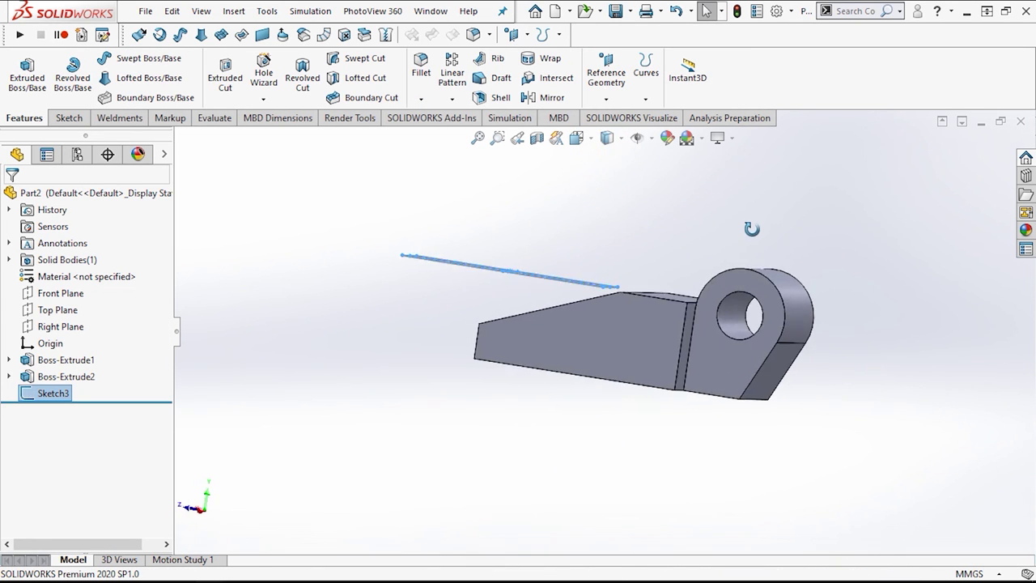
click(227, 77)
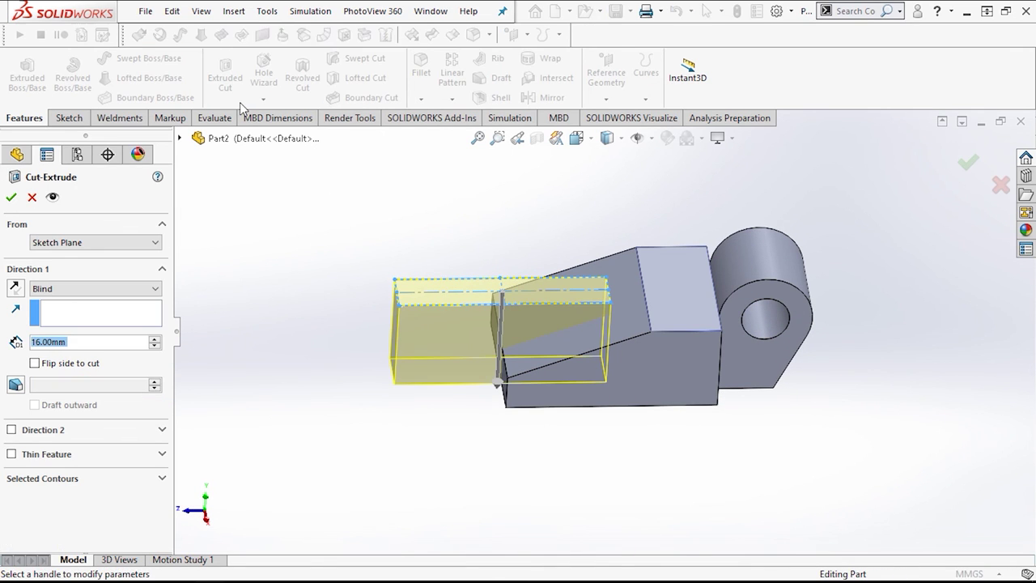
click(139, 243)
click(140, 249)
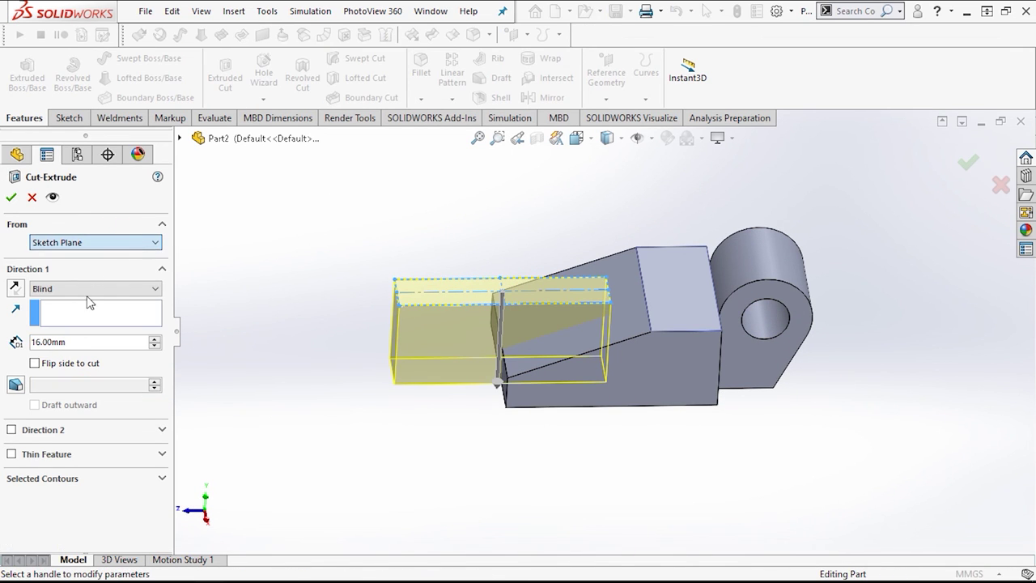
click(89, 289)
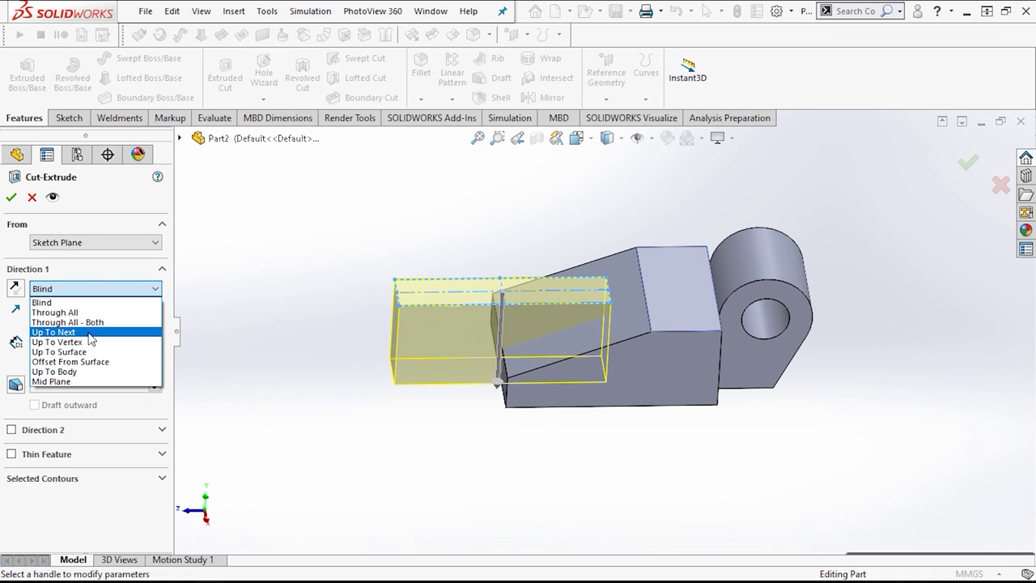
click(54, 332)
click(968, 166)
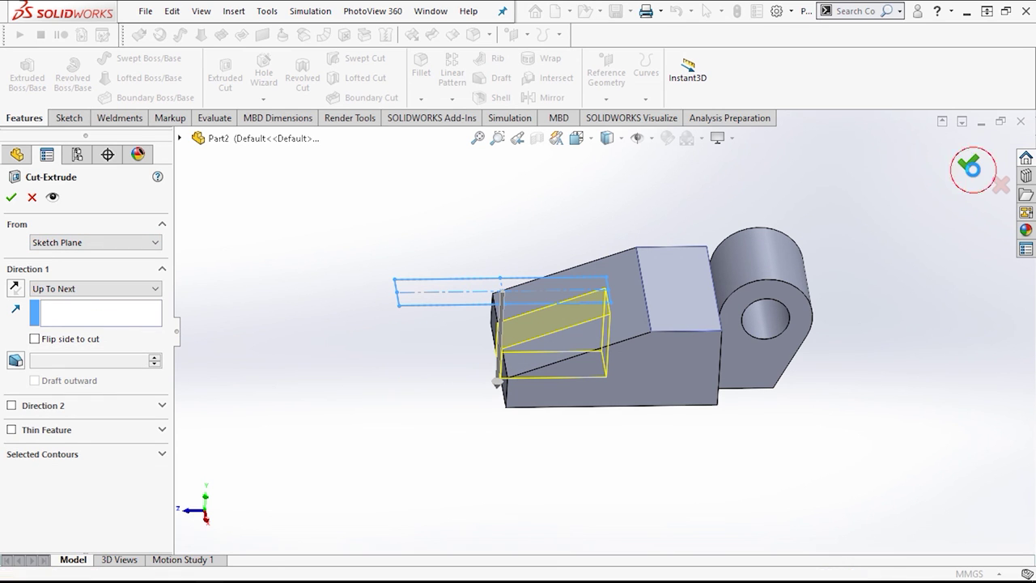
click(917, 348)
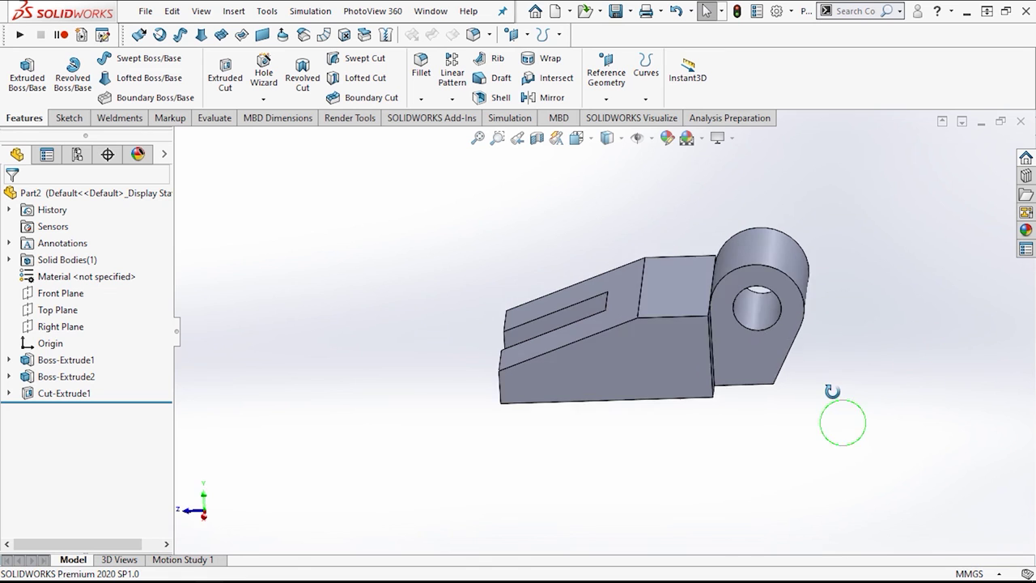
Step: Hide the view-selector cube and show the slotted block with its lug in isometric view
key(space)
click(169, 84)
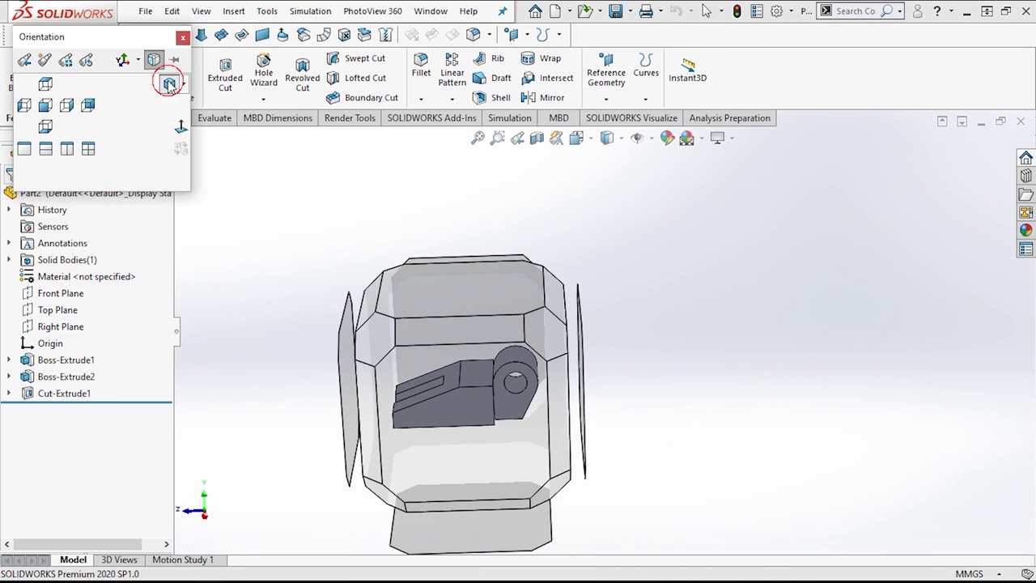
key(ctrl+7)
click(893, 353)
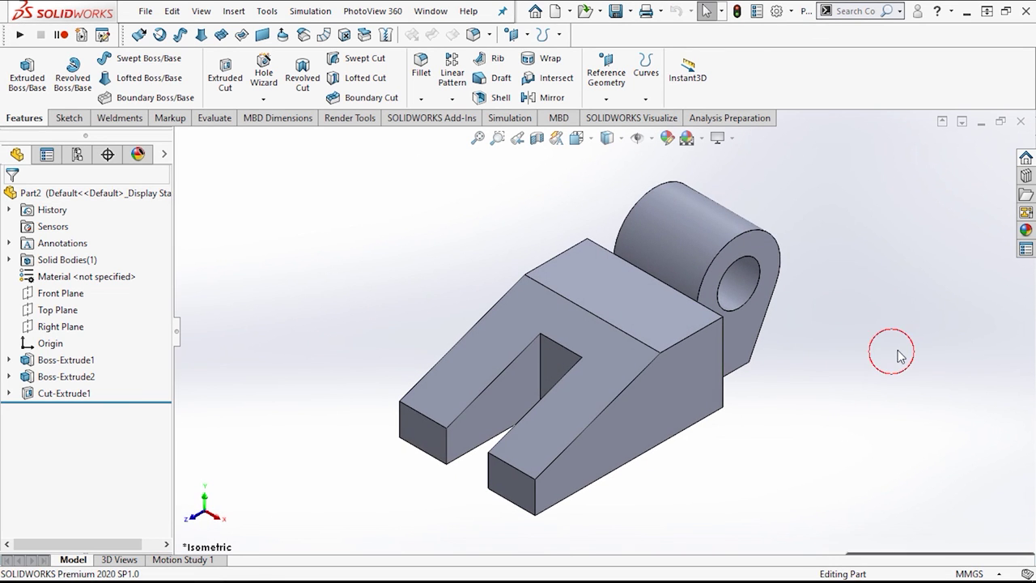